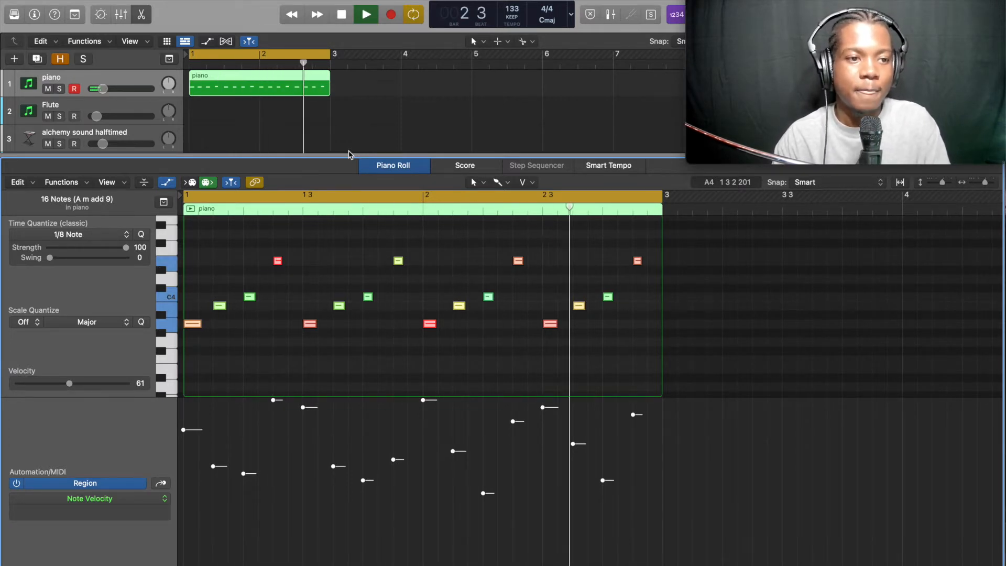
Stop playback, select the piano region and repeat it three times to fill bars 1 to 8
{"action": "key", "text": "space"}
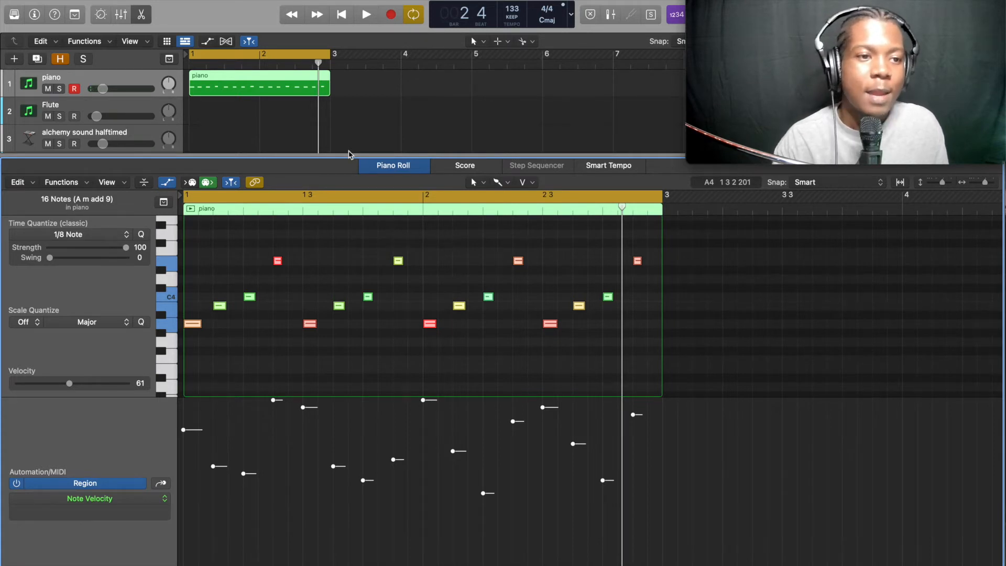
{"action": "left_click", "coordinate": [305, 83]}
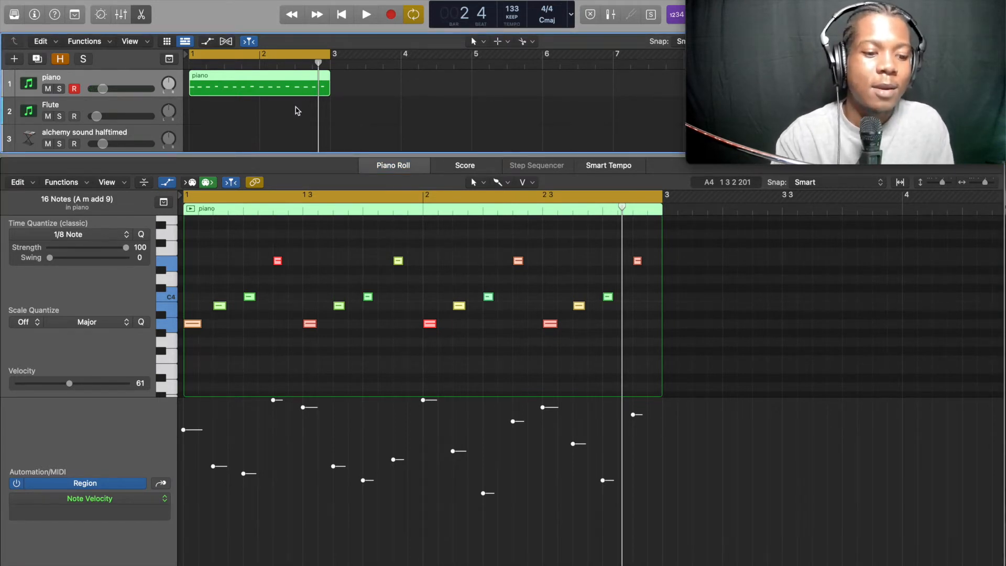
{"action": "key", "text": "super+r"}
{"action": "key", "text": "super+r"}
{"action": "key", "text": "super+r"}
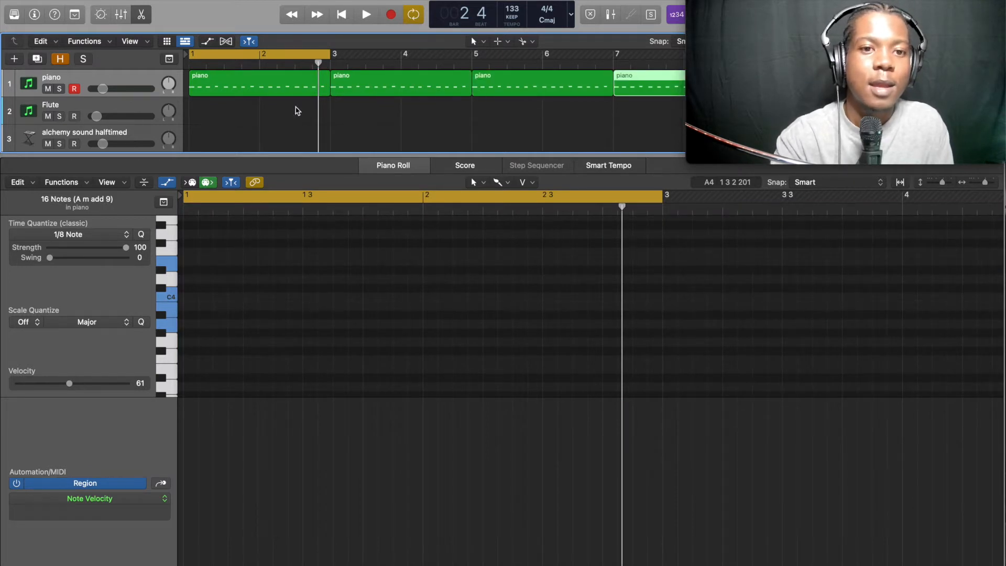
Select all four piano regions and join them into a single region
{"action": "scroll", "coordinate": [317, 130], "scroll_direction": "right", "scroll_amount": 5}
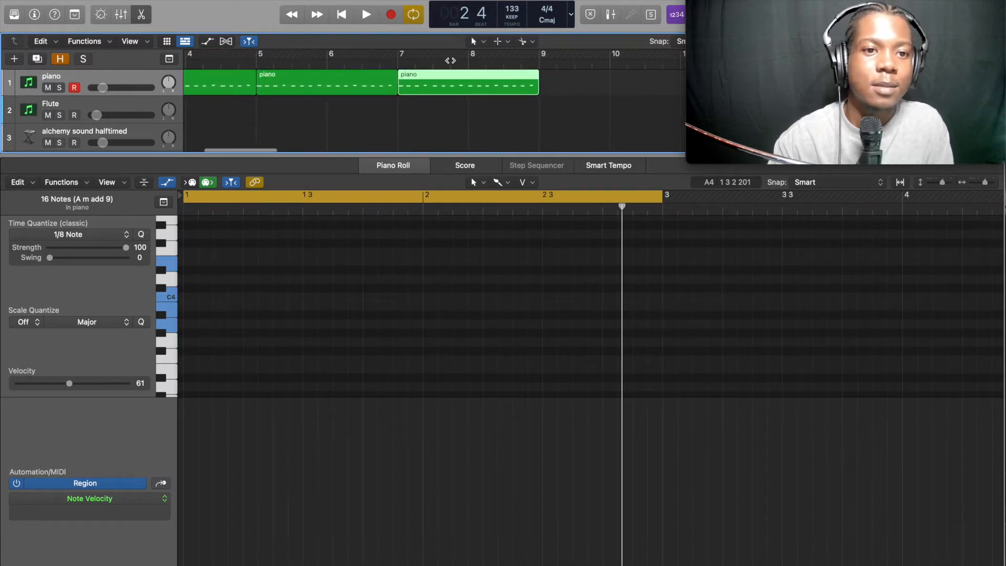
{"action": "left_click_drag", "start_coordinate": [567, 85], "coordinate": [224, 95]}
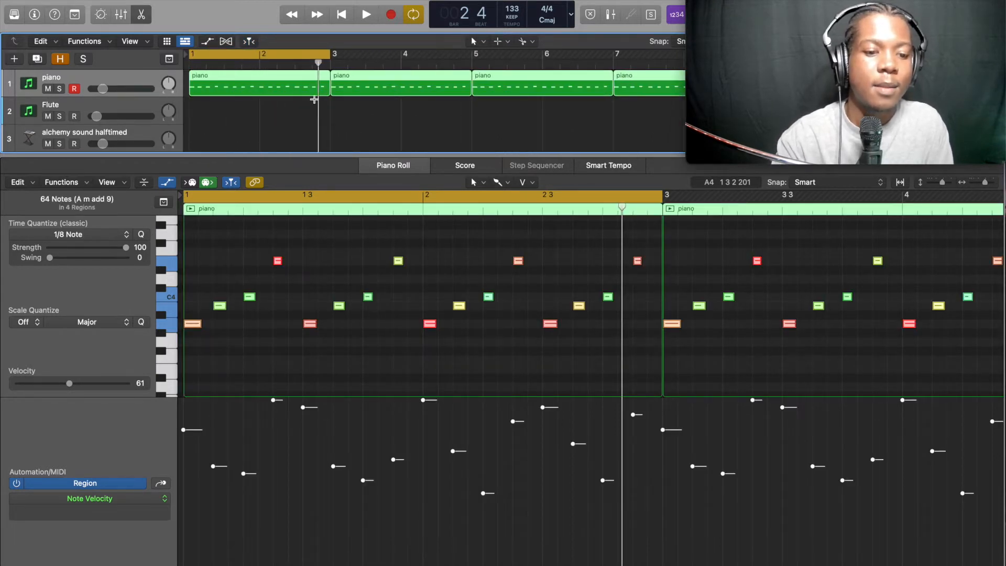
{"action": "key", "text": "super+j"}
{"action": "key", "text": "super+u"}
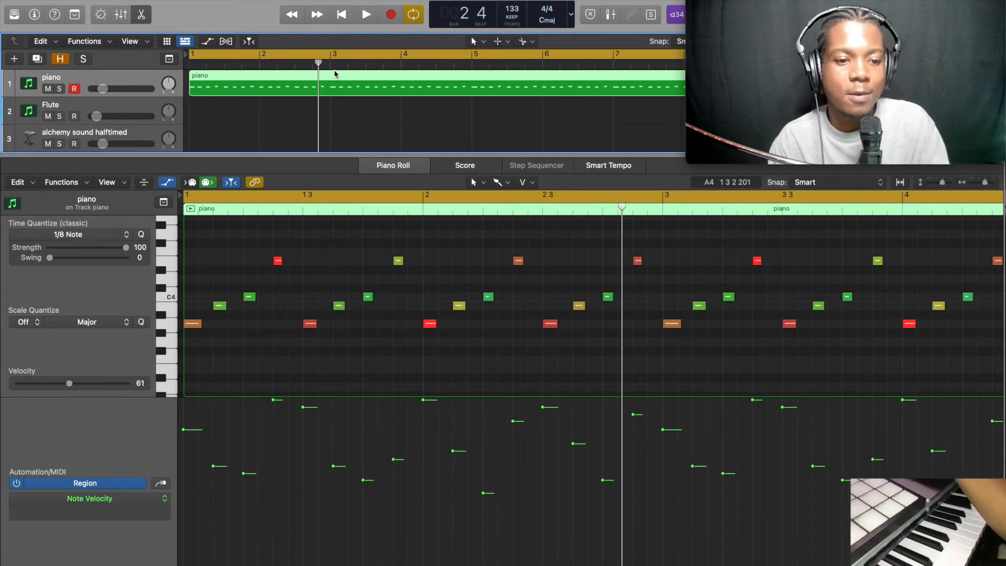
Record a long-note bass line into the piano region under the chord pattern, then select all its notes
{"action": "key", "text": "r"}
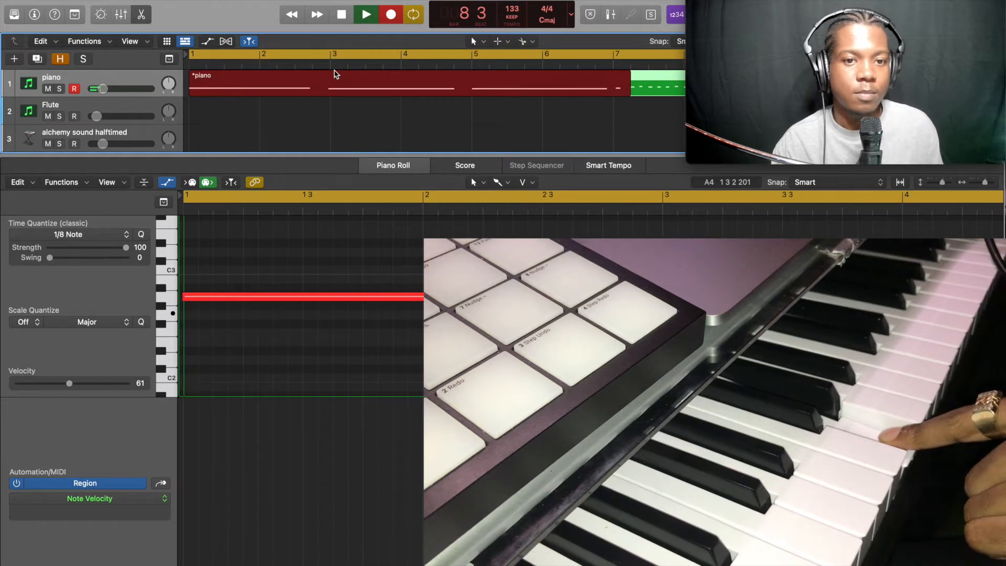
{"action": "key", "text": "space"}
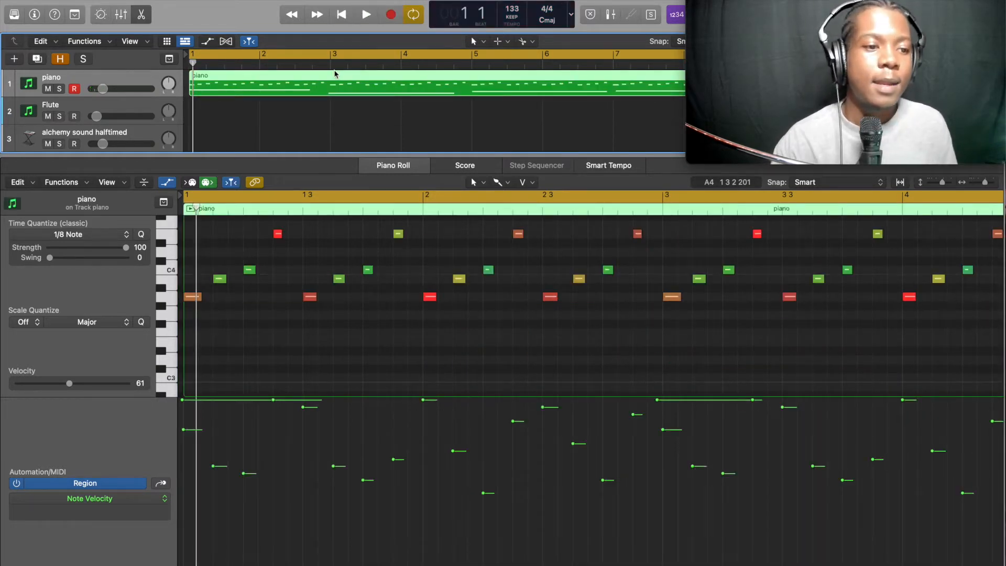
{"action": "left_click", "coordinate": [277, 326]}
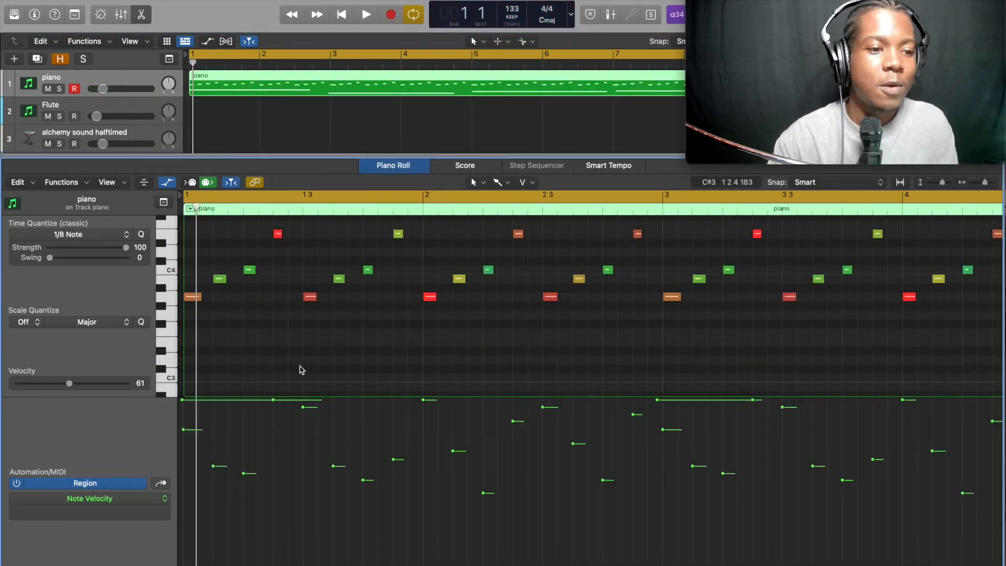
{"action": "scroll", "coordinate": [299, 366], "scroll_direction": "down", "scroll_amount": 4}
{"action": "key", "text": "super+a"}
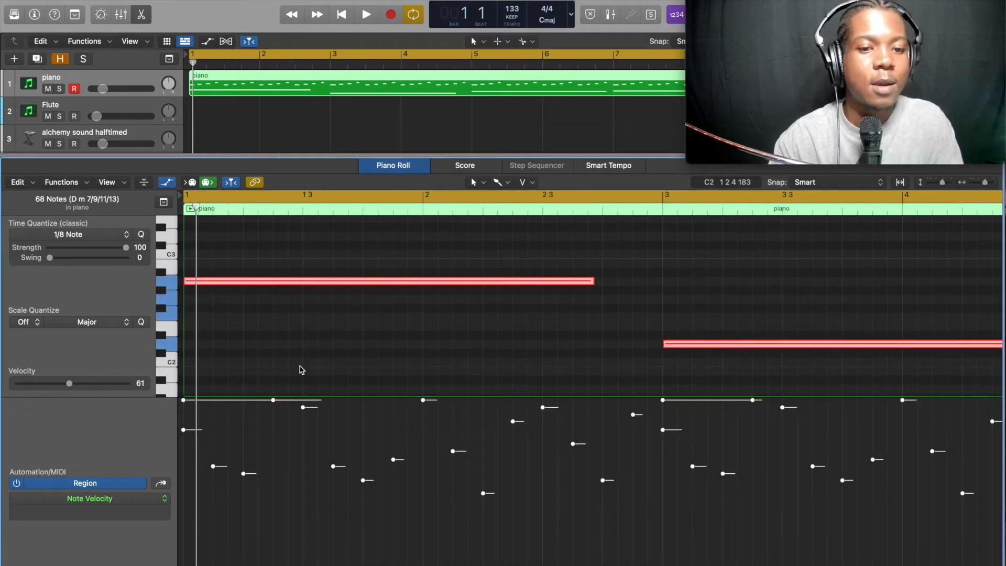
Play back the pattern and record a high melody line around C6 over the chords
{"action": "key", "text": "space"}
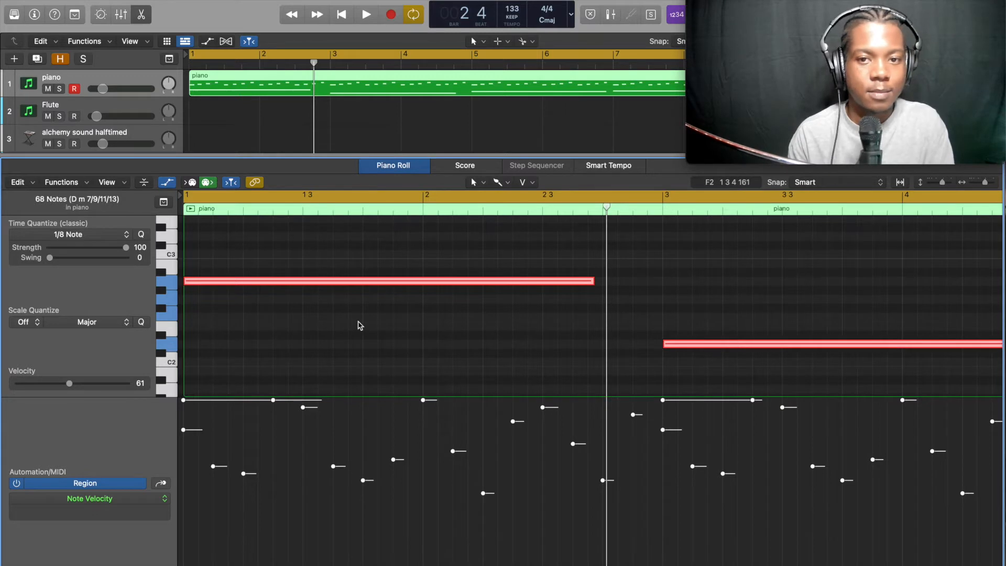
{"action": "key", "text": "space"}
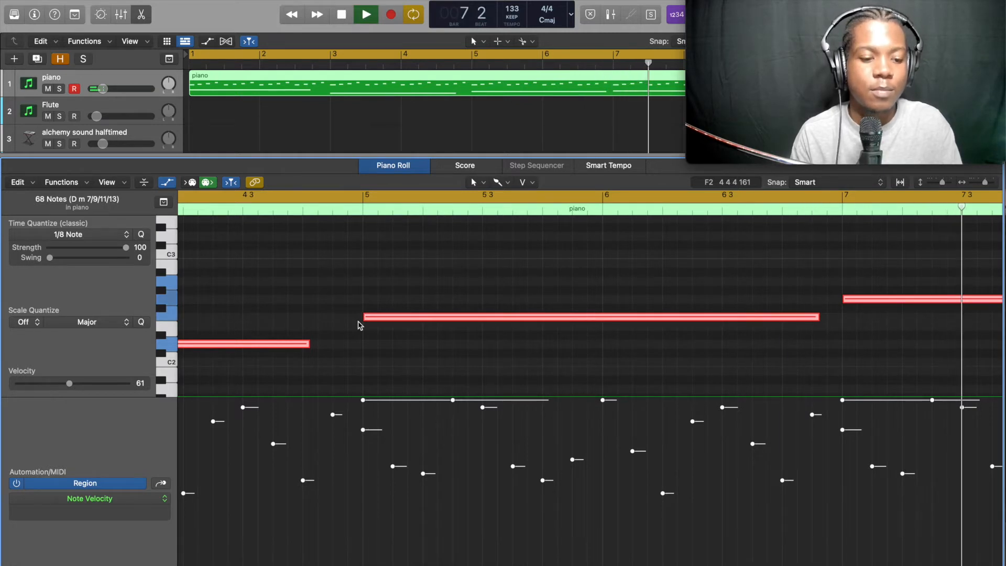
{"action": "key", "text": "space"}
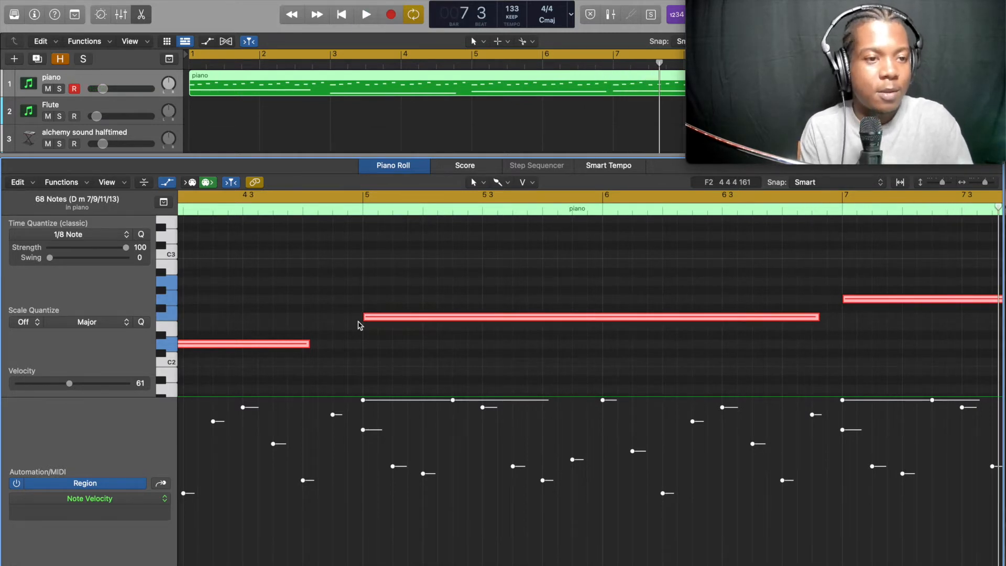
{"action": "key", "text": "space"}
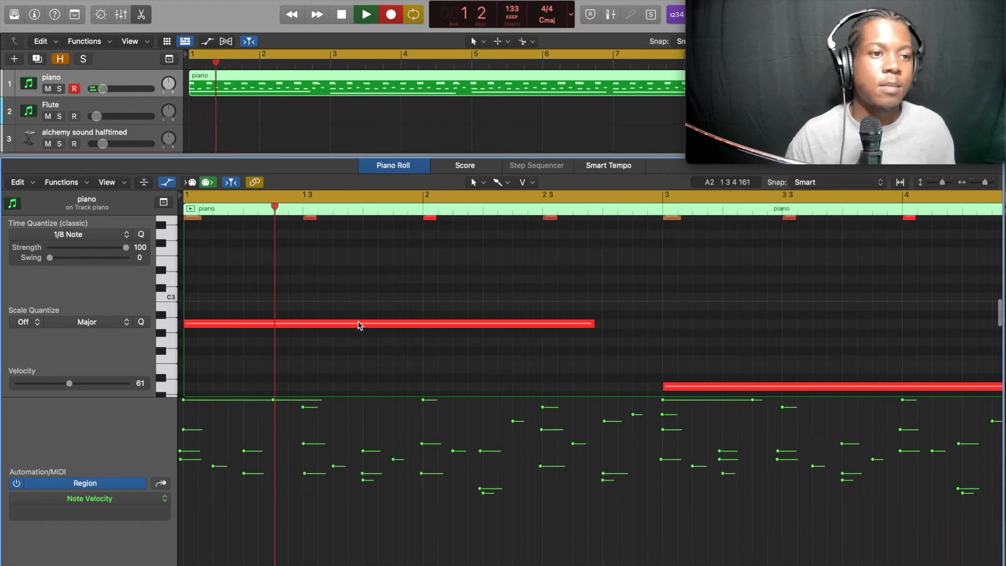
{"action": "key", "text": "space"}
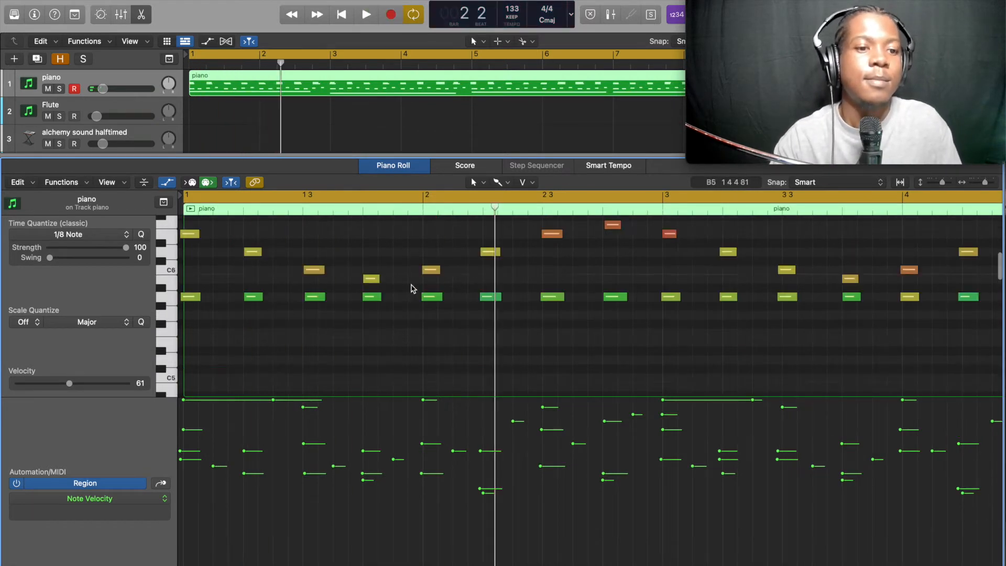
Select all notes in the region and quantize them to 1/8 notes
{"action": "scroll", "coordinate": [375, 344], "scroll_direction": "up", "scroll_amount": 2}
{"action": "scroll", "coordinate": [375, 344], "scroll_direction": "down", "scroll_amount": 3}
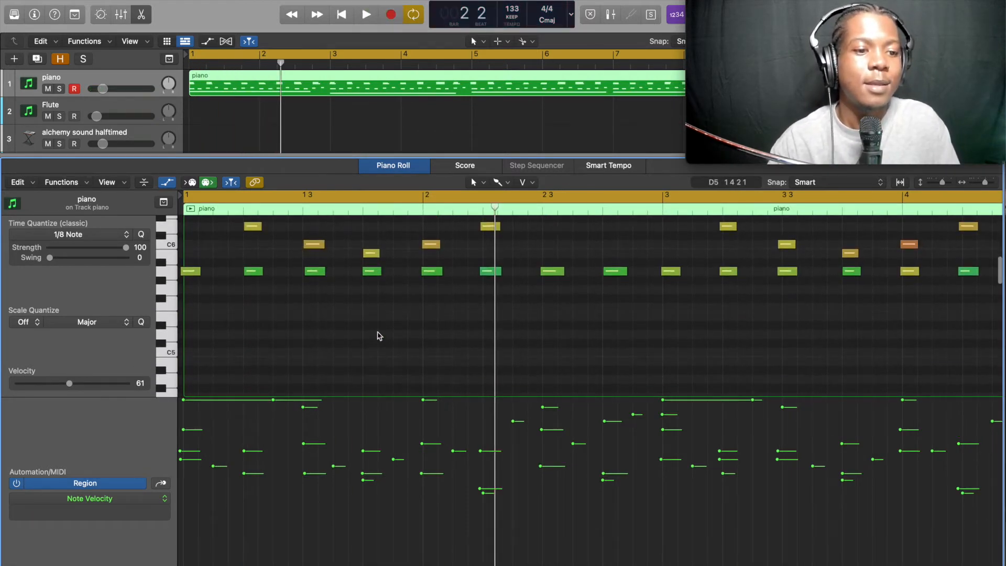
{"action": "key", "text": "a"}
{"action": "scroll", "coordinate": [365, 378], "scroll_direction": "up", "scroll_amount": 1}
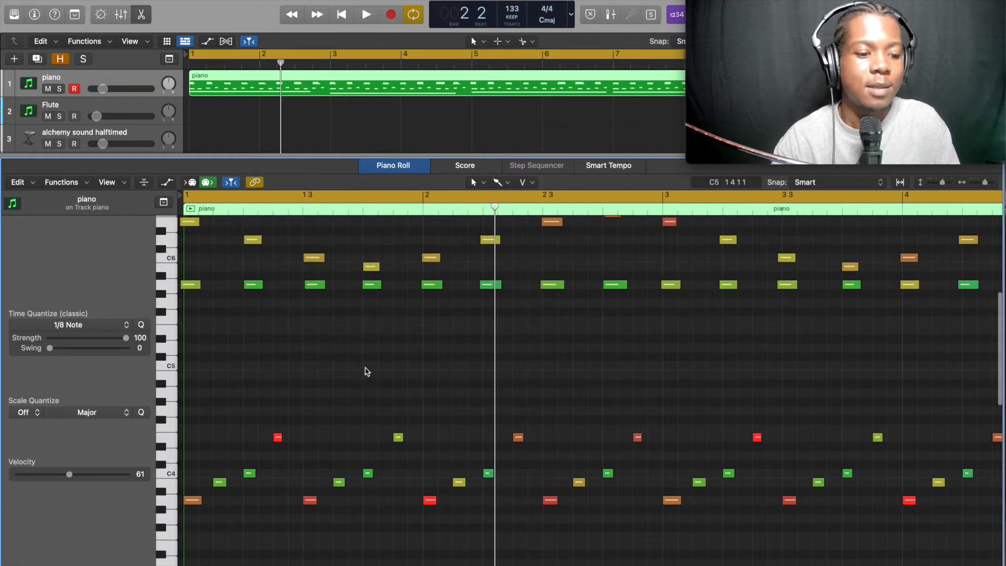
{"action": "key", "text": "super+a"}
{"action": "key", "text": "q"}
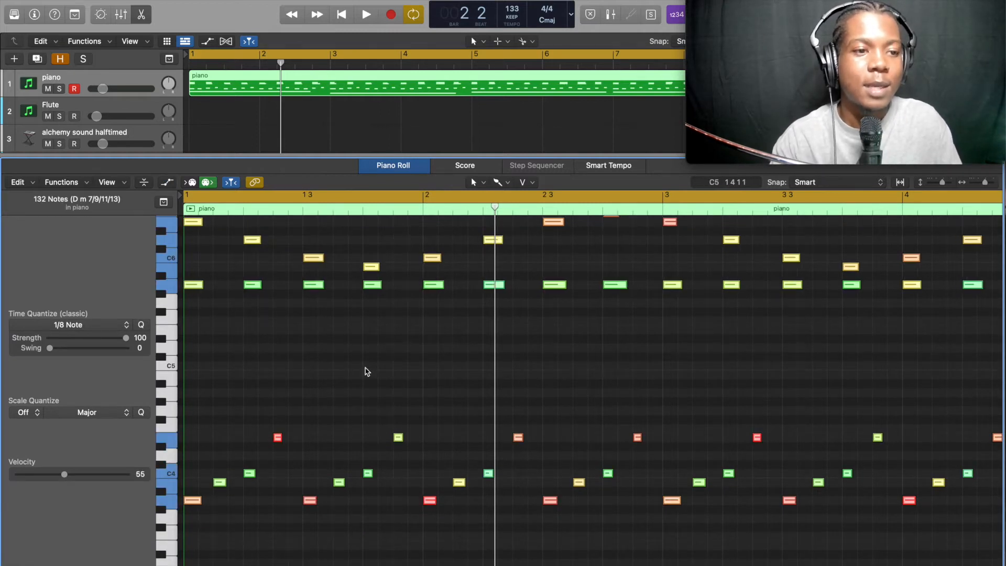
Play the quantized pattern and follow the notes through the piano roll across bars 4 to 8
{"action": "key", "text": "space"}
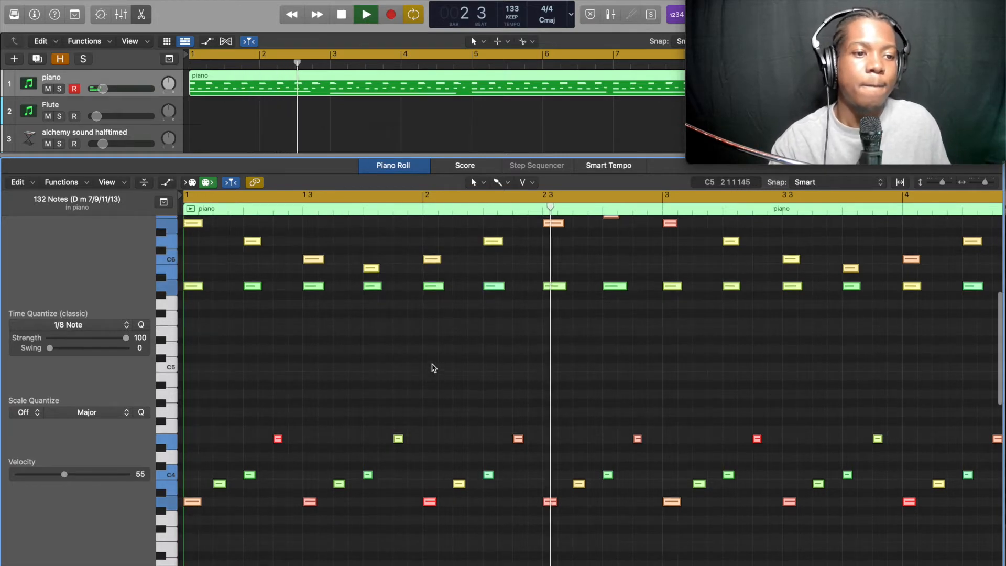
{"action": "scroll", "coordinate": [434, 346], "scroll_direction": "up", "scroll_amount": 2}
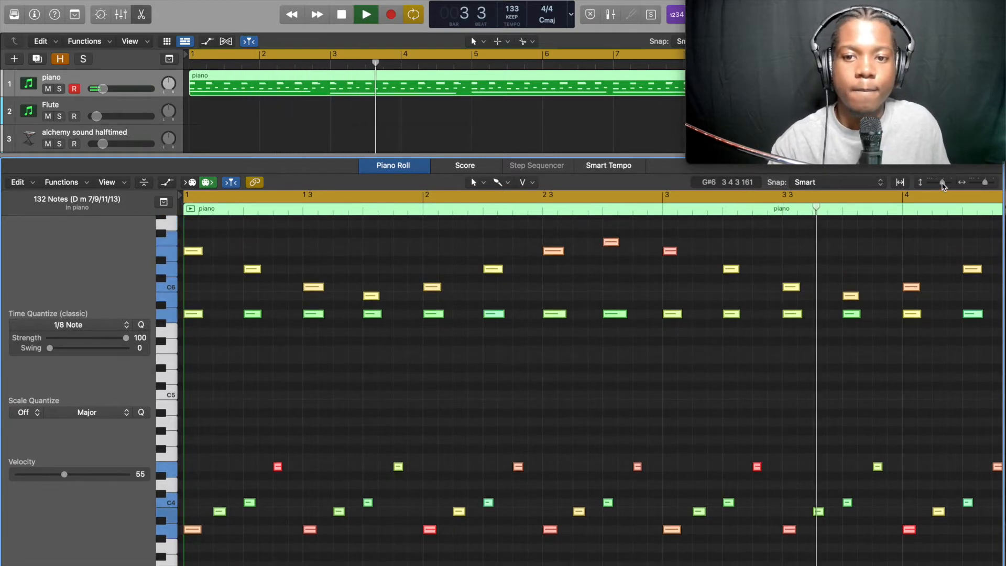
{"action": "left_click_drag", "start_coordinate": [943, 183], "coordinate": [938, 184]}
{"action": "scroll", "coordinate": [794, 369], "scroll_direction": "down", "scroll_amount": 1}
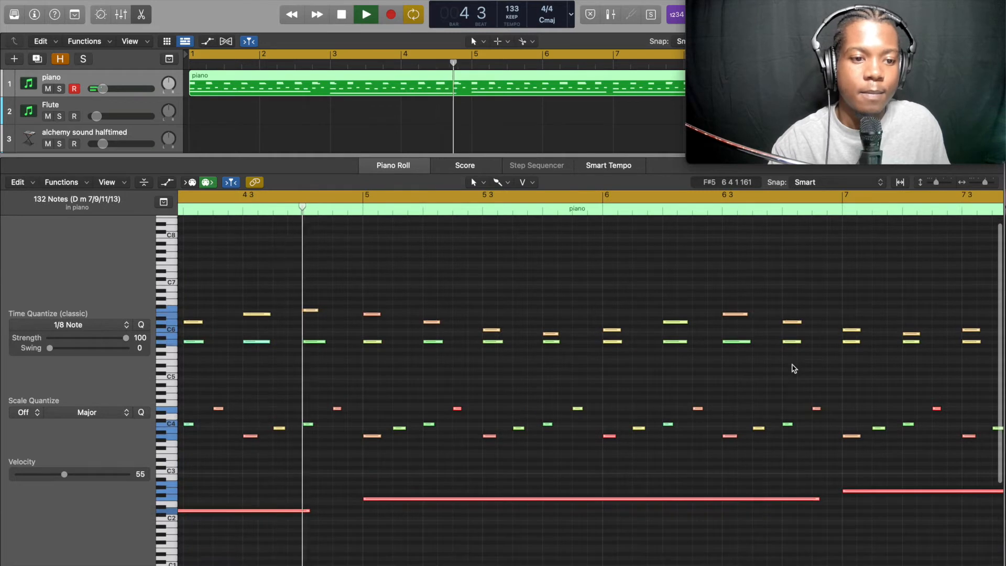
{"action": "scroll", "coordinate": [793, 368], "scroll_direction": "right", "scroll_amount": 1}
{"action": "scroll", "coordinate": [793, 368], "scroll_direction": "down", "scroll_amount": 1}
{"action": "scroll", "coordinate": [793, 368], "scroll_direction": "right", "scroll_amount": 3}
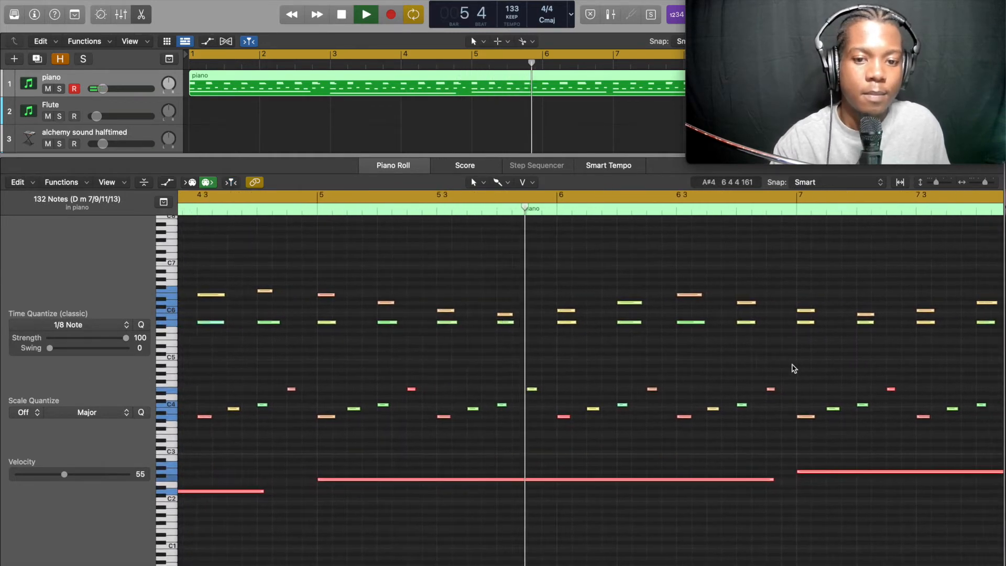
{"action": "scroll", "coordinate": [793, 369], "scroll_direction": "right", "scroll_amount": 2}
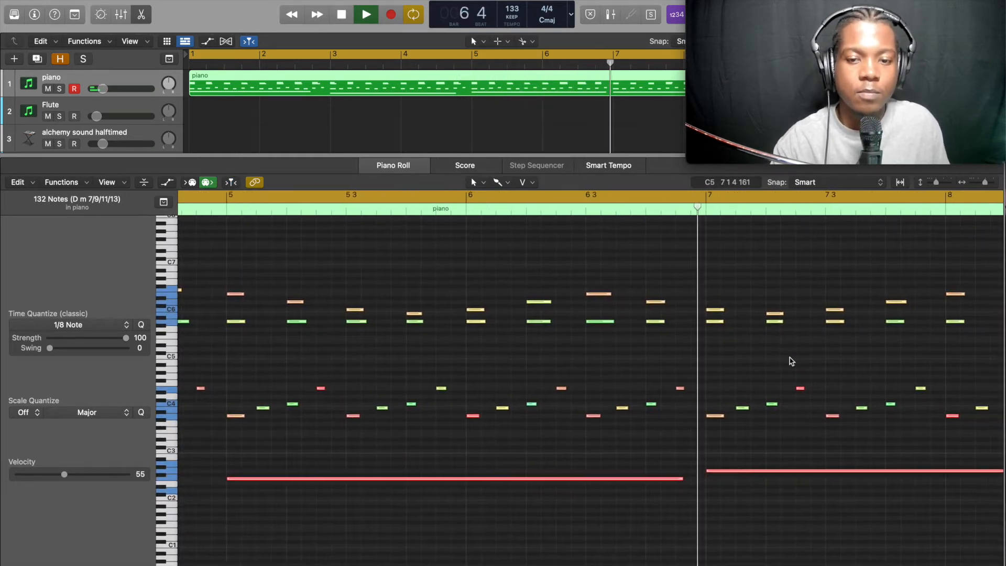
{"action": "scroll", "coordinate": [791, 361], "scroll_direction": "right", "scroll_amount": 4}
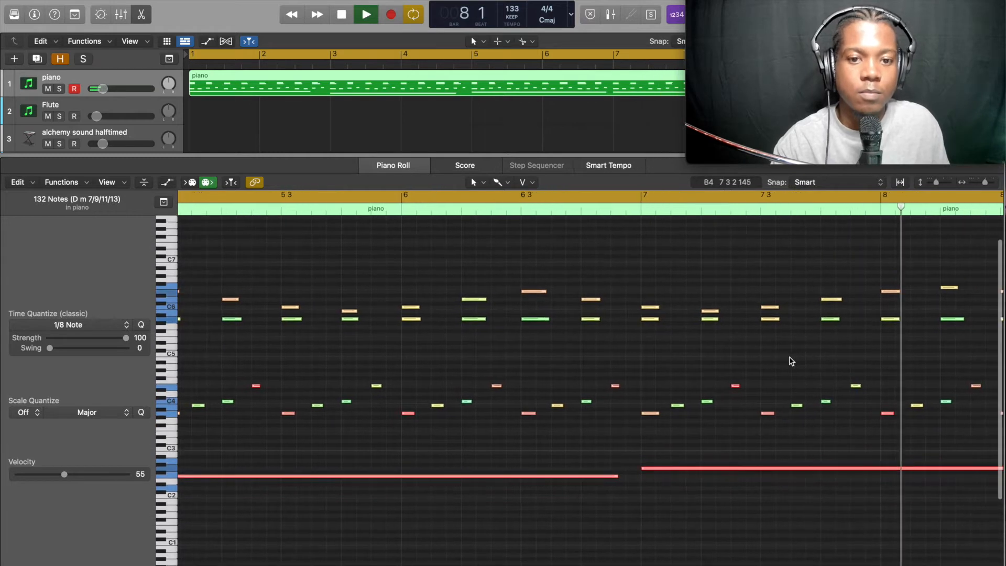
{"action": "scroll", "coordinate": [792, 361], "scroll_direction": "right", "scroll_amount": 1}
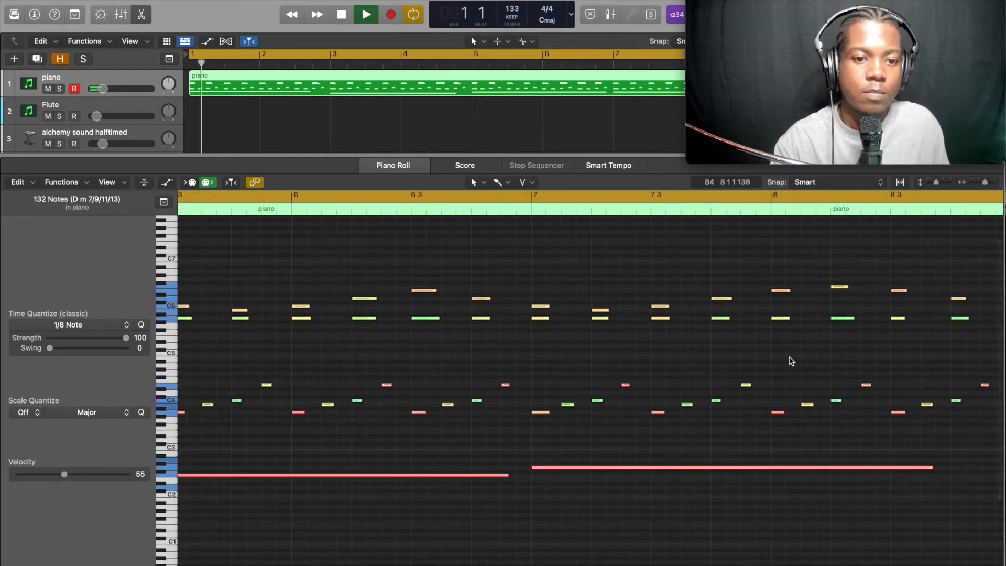
{"action": "key", "text": "space"}
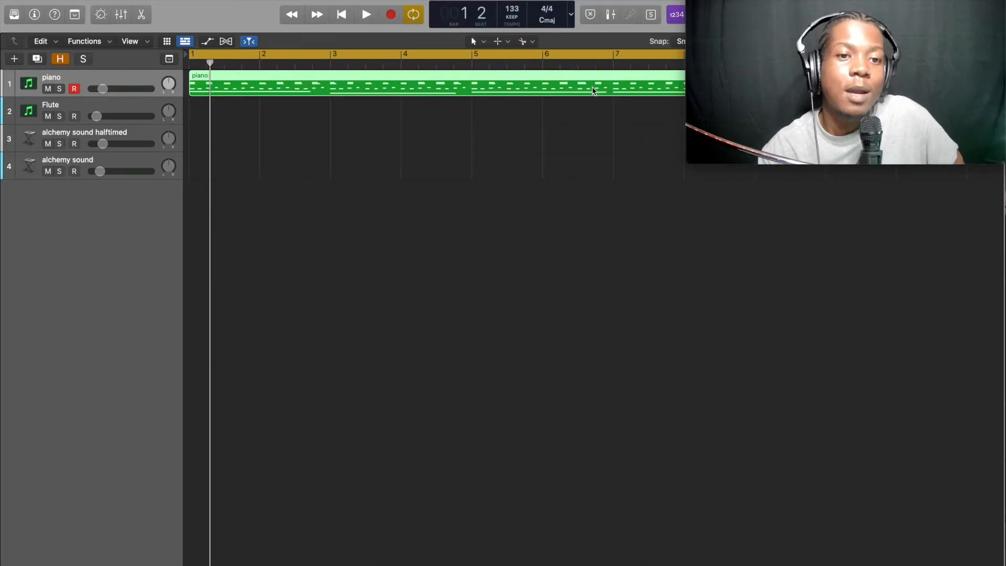
Move the piano region onto the alchemy sound track and play it back
{"action": "left_click_drag", "start_coordinate": [592, 90], "coordinate": [584, 169]}
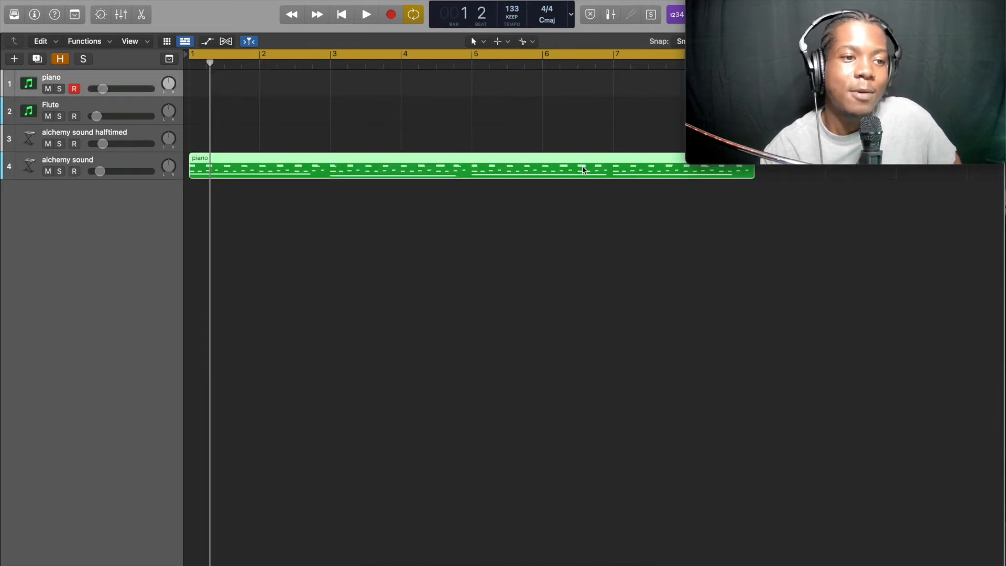
{"action": "key", "text": "space"}
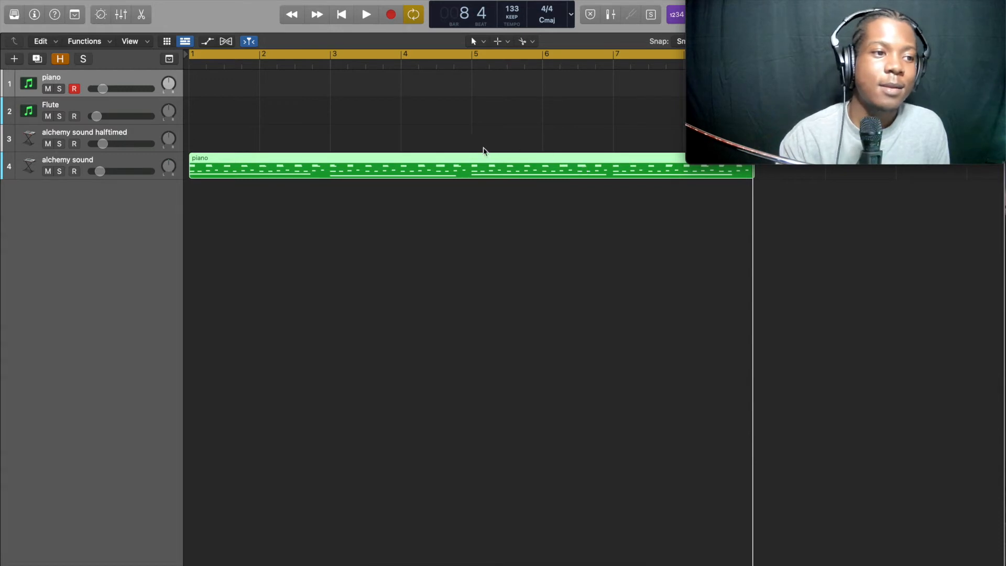
Copy the region onto the alchemy sound halftimed track so both tracks hold it
{"action": "left_click_drag", "start_coordinate": [341, 171], "coordinate": [340, 148]}
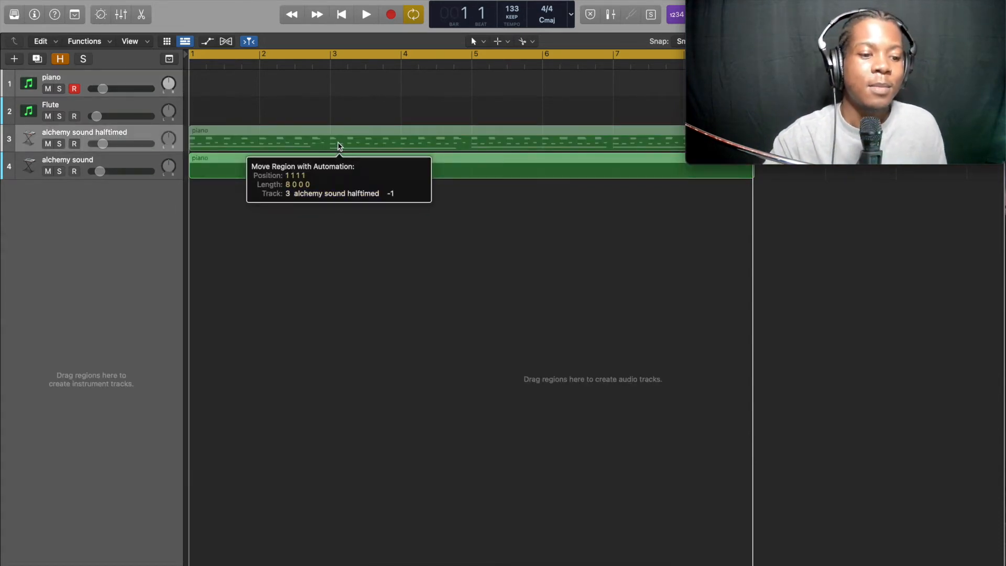
{"action": "key", "text": "alt"}
{"action": "left_click_drag", "start_coordinate": [338, 146], "coordinate": [338, 146]}
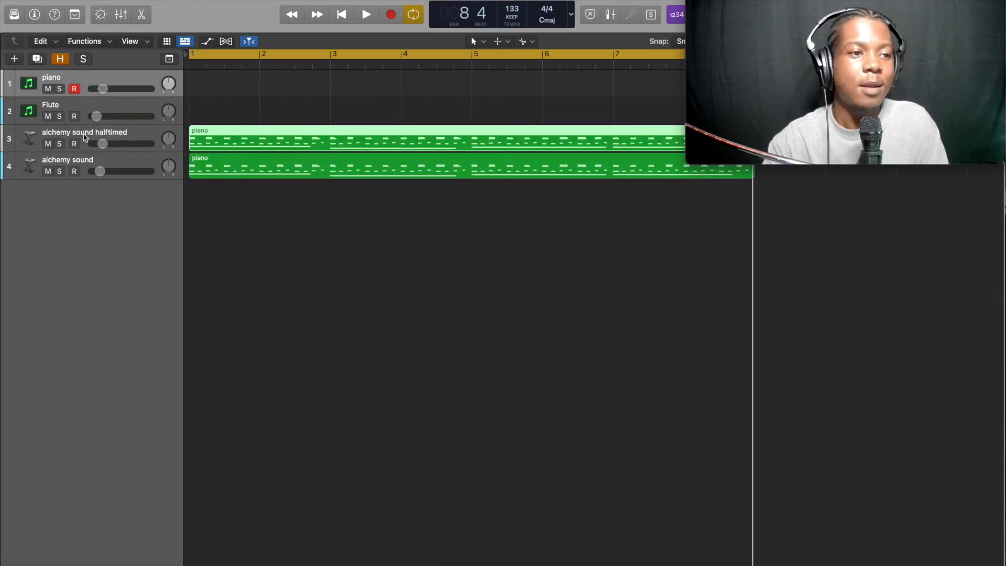
Audition the alchemy sound halftimed track soloed, then unsolo it and play both tracks together
{"action": "left_click", "coordinate": [61, 144]}
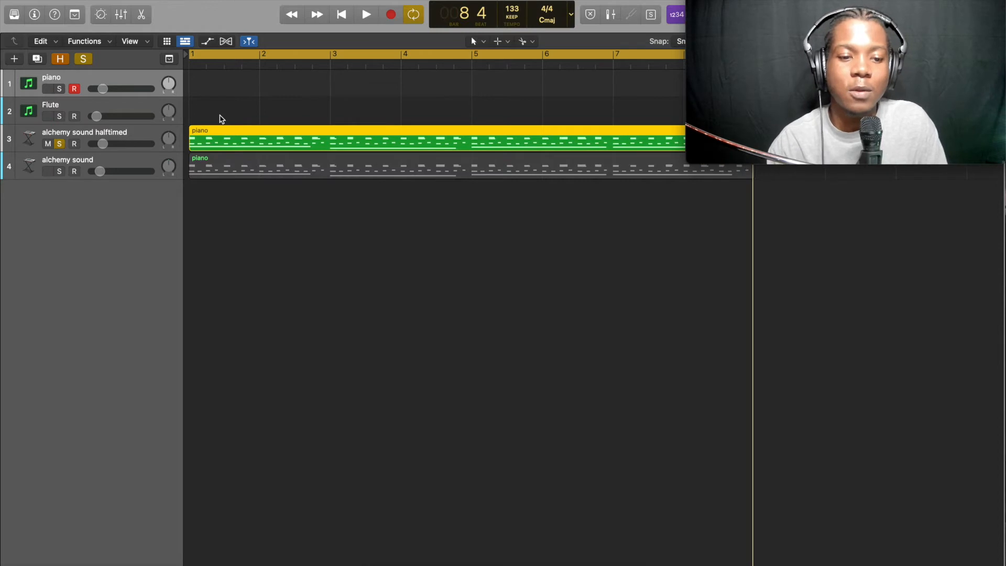
{"action": "key", "text": "space"}
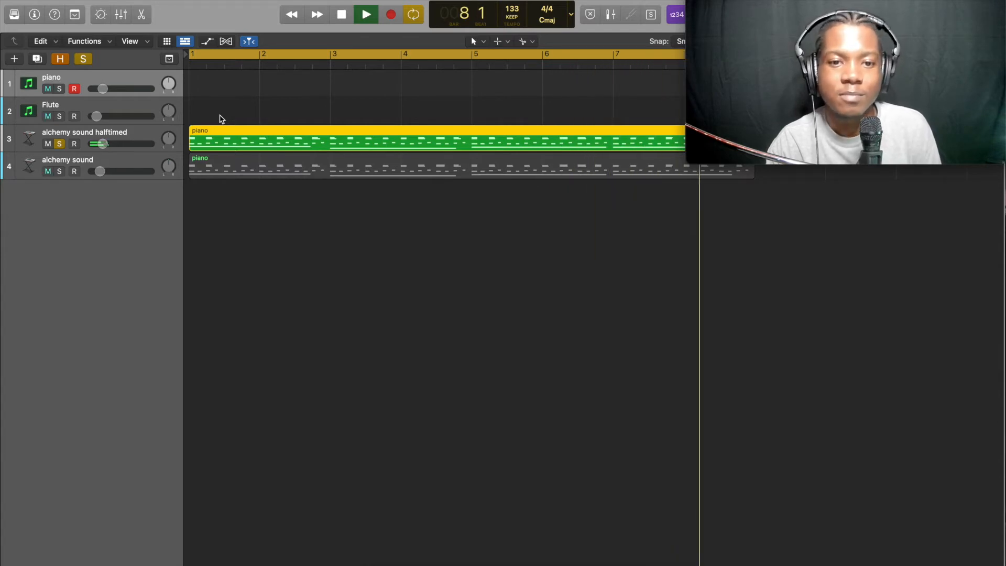
{"action": "key", "text": "space"}
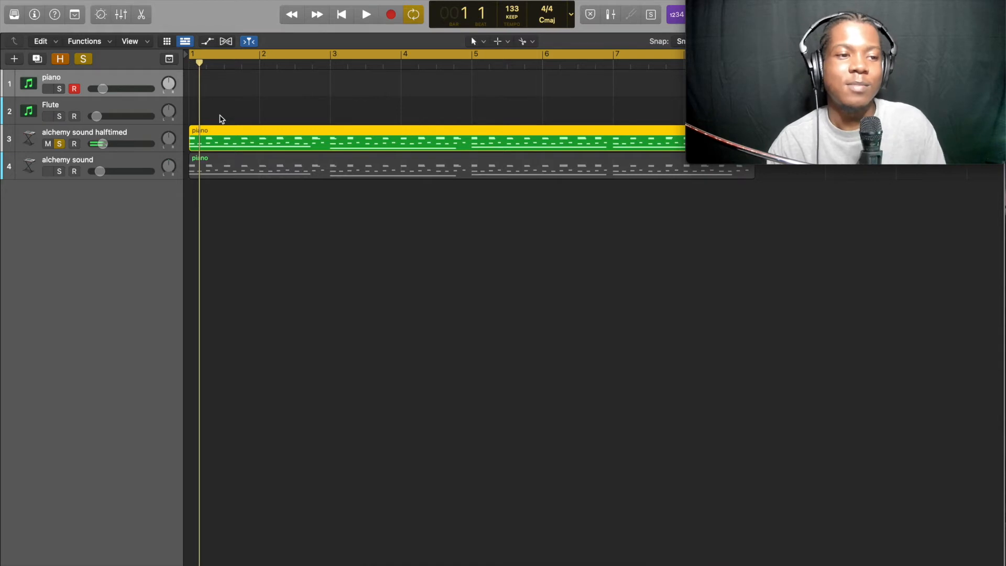
{"action": "left_click", "coordinate": [59, 146]}
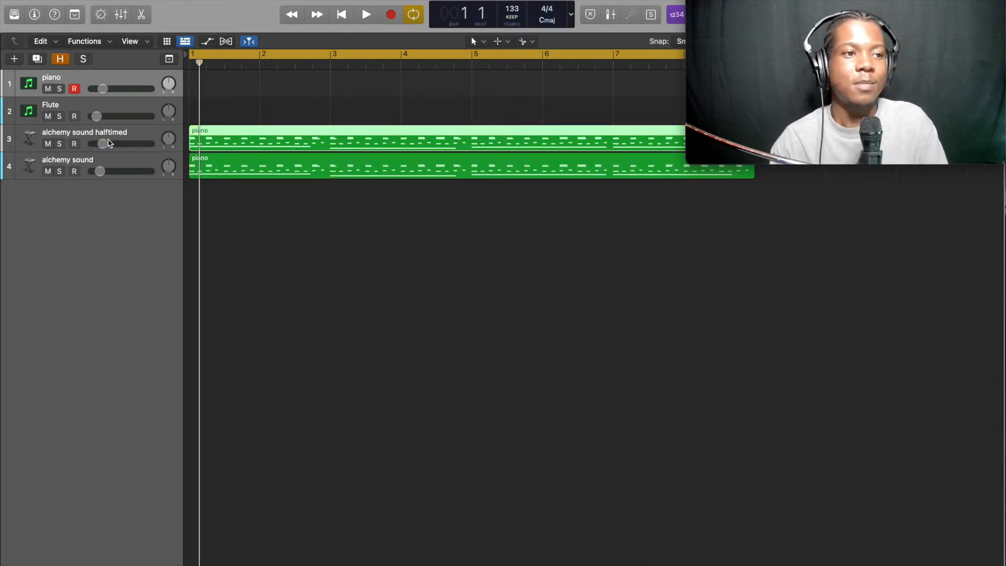
{"action": "key", "text": "space"}
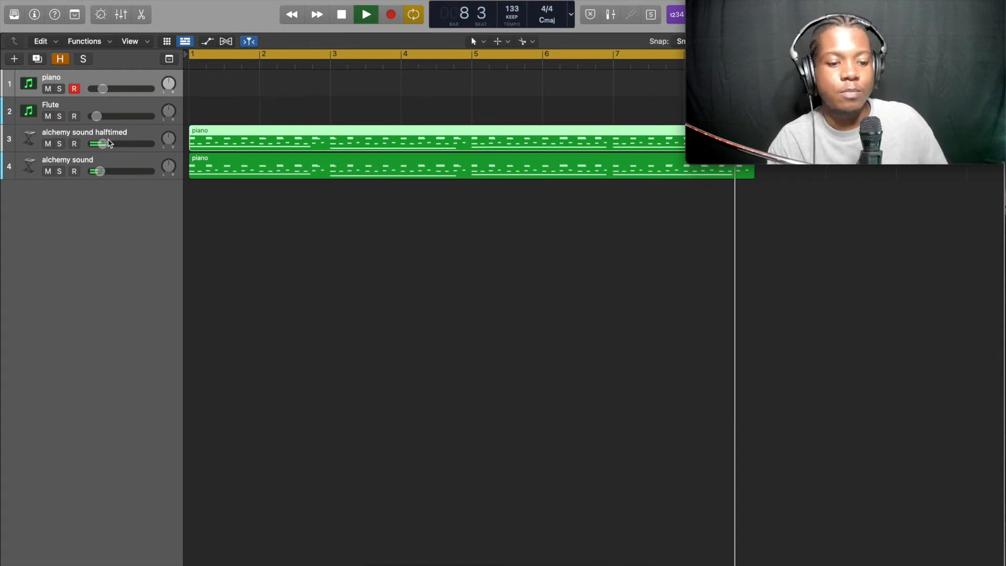
Record a flute melody on the Flute track across the eight bars
{"action": "key", "text": "space"}
{"action": "left_click", "coordinate": [95, 110]}
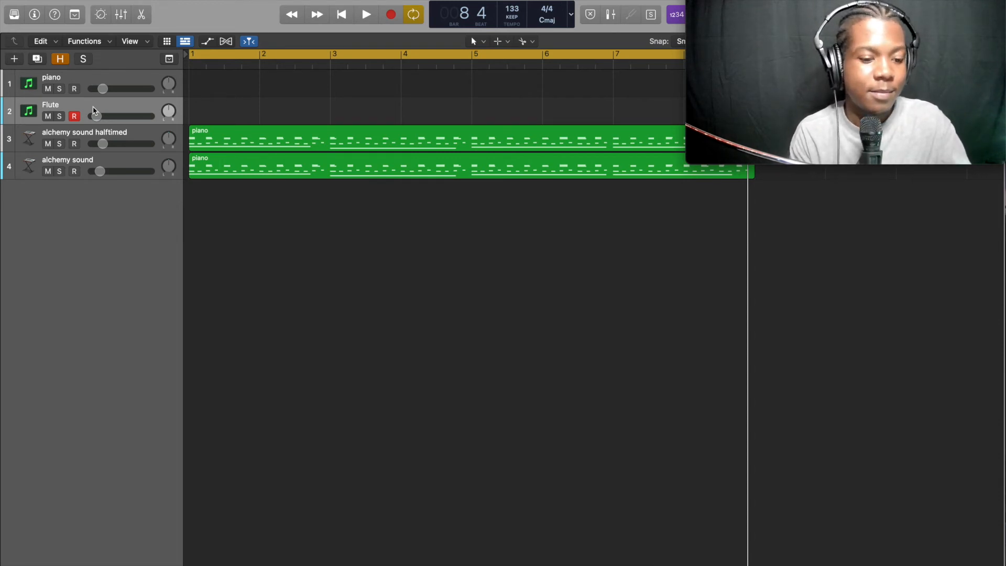
{"action": "key", "text": "r"}
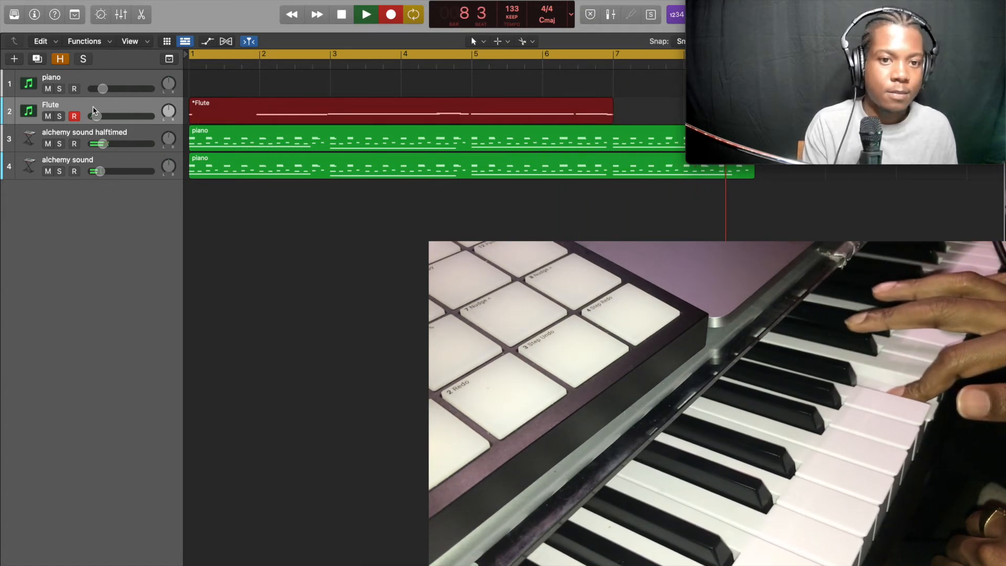
{"action": "key", "text": "space"}
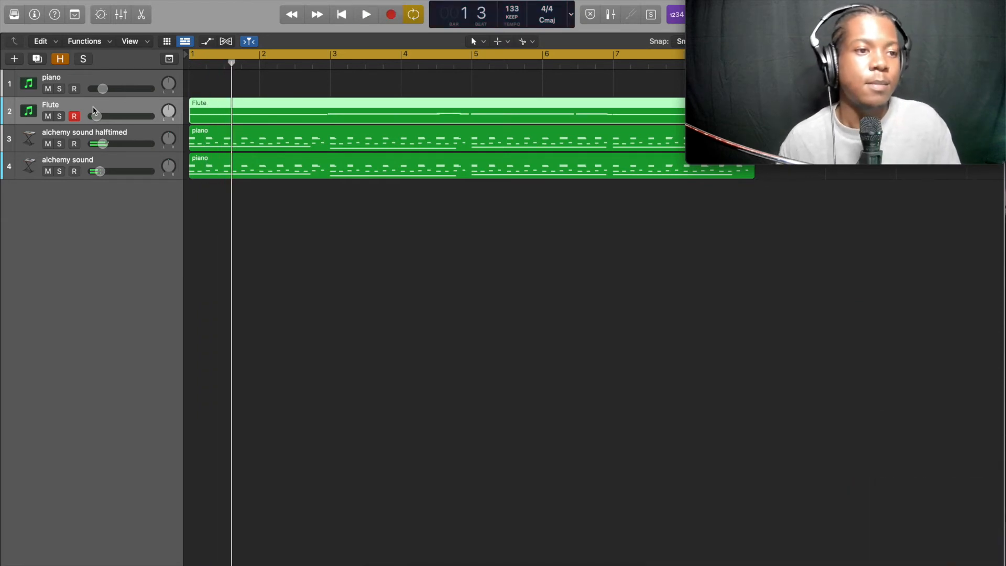
Open the recorded Flute region in the piano roll editor
{"action": "double_click", "coordinate": [258, 117]}
{"action": "key", "text": "super+a"}
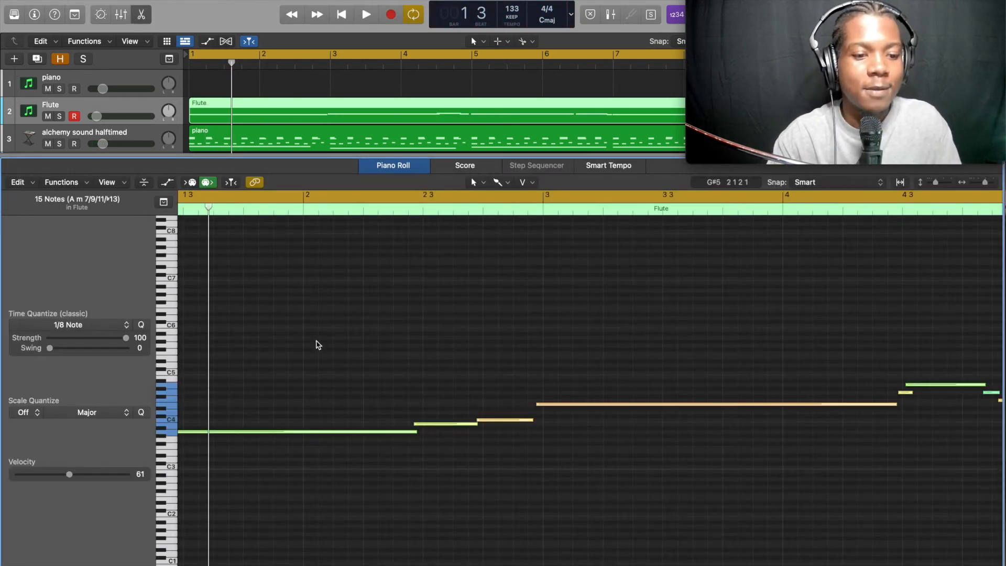
{"action": "left_click", "coordinate": [470, 380]}
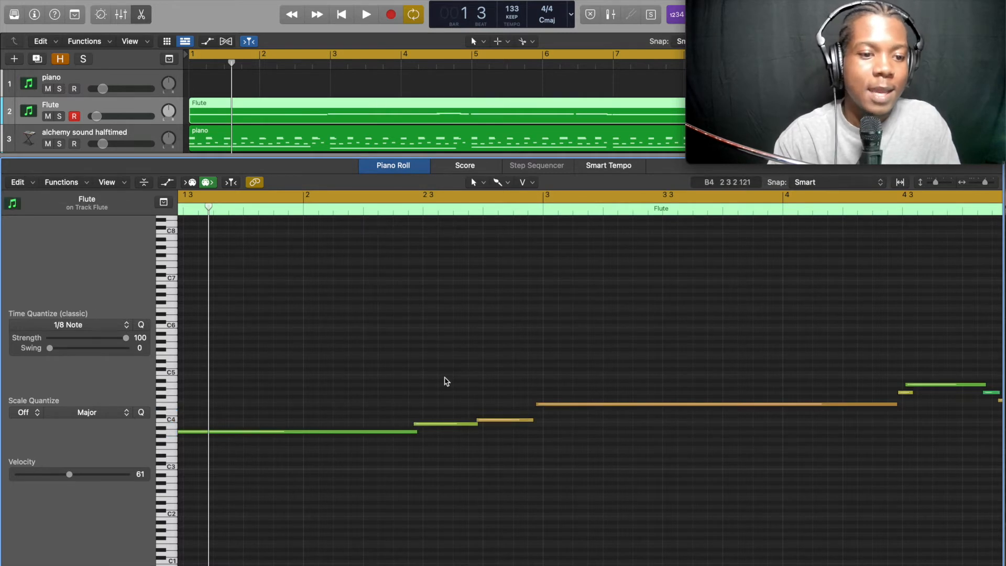
Adjust the timing of the flute note starting near bar 4 beat 3
{"action": "scroll", "coordinate": [445, 382], "scroll_direction": "left", "scroll_amount": 5}
{"action": "left_click_drag", "start_coordinate": [431, 362], "coordinate": [726, 461]}
{"action": "scroll", "coordinate": [676, 475], "scroll_direction": "right", "scroll_amount": 10}
{"action": "key", "text": "super+Right"}
{"action": "key", "text": "super+Right"}
{"action": "scroll", "coordinate": [628, 427], "scroll_direction": "right", "scroll_amount": 7}
{"action": "key", "text": "super+Right"}
{"action": "key", "text": "super+Right"}
{"action": "key", "text": "super+Right"}
{"action": "scroll", "coordinate": [660, 418], "scroll_direction": "right", "scroll_amount": 10}
{"action": "left_click_drag", "start_coordinate": [737, 396], "coordinate": [765, 398]}
{"action": "key", "text": "a"}
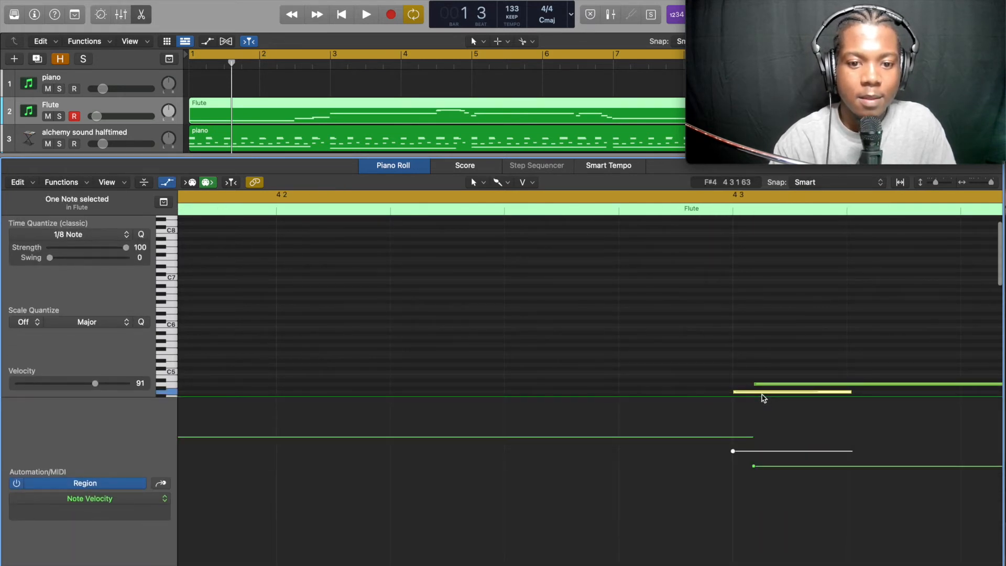
{"action": "key", "text": "a"}
Move a short flute note near bar 4 beat 4 slightly later, then undo a second attempted note move
{"action": "key", "text": "super+Left"}
{"action": "key", "text": "super+Left"}
{"action": "left_click_drag", "start_coordinate": [366, 387], "coordinate": [382, 386]}
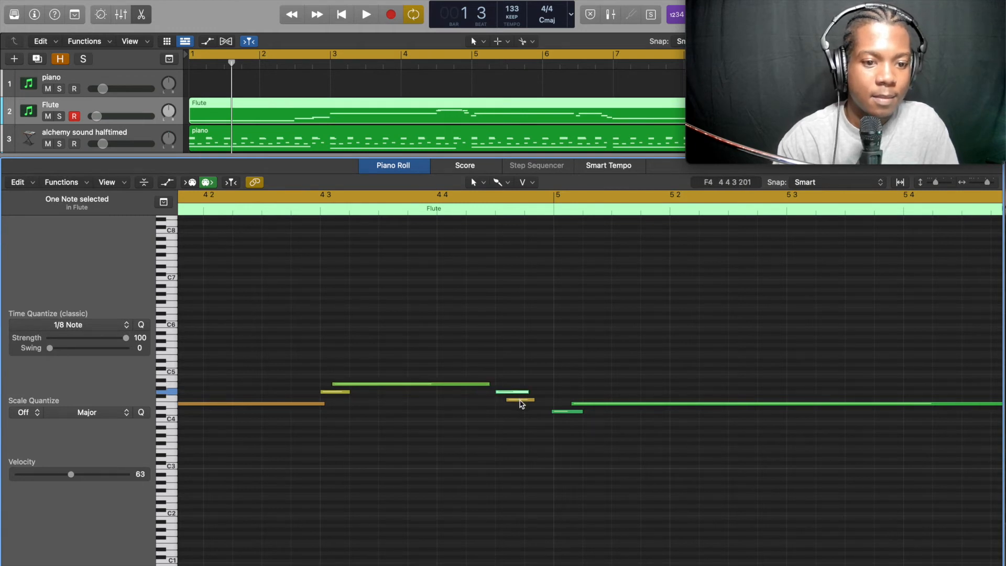
{"action": "left_click_drag", "start_coordinate": [514, 404], "coordinate": [538, 405]}
{"action": "key", "text": "super+z"}
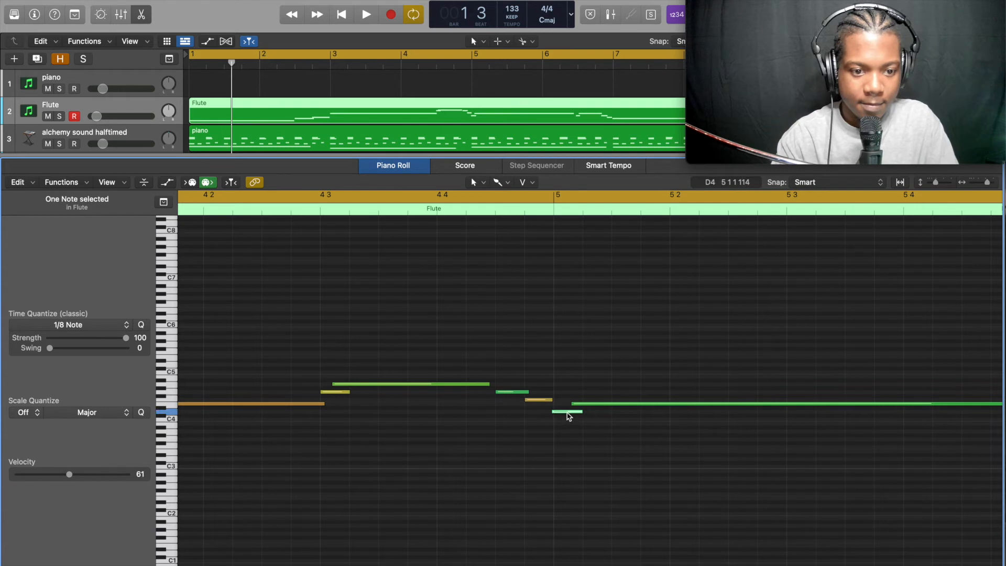
Shift the short flute note just before bar 7 slightly later
{"action": "scroll", "coordinate": [614, 414], "scroll_direction": "right", "scroll_amount": 15}
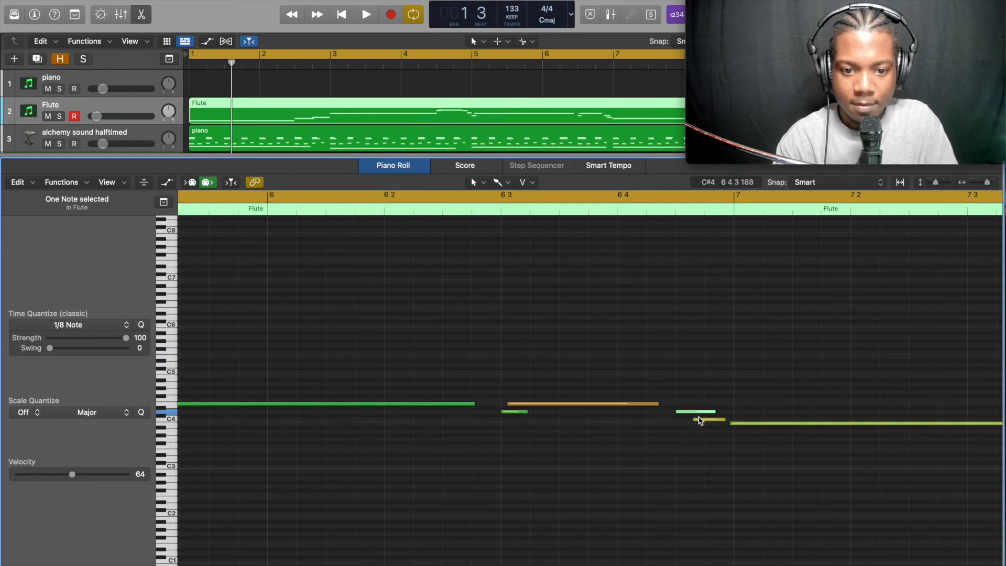
{"action": "key", "text": "super+Left"}
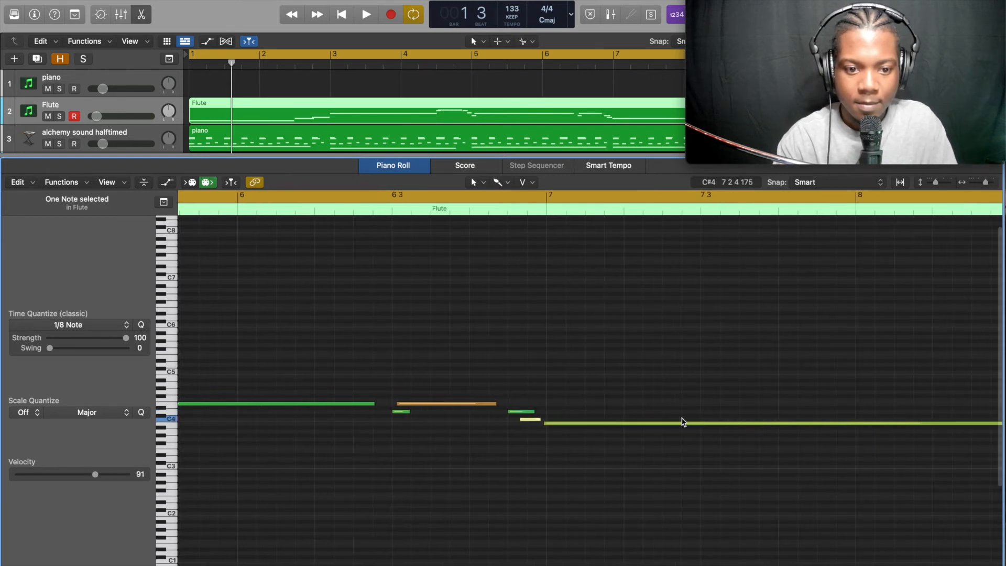
{"action": "key", "text": "a"}
{"action": "key", "text": "a"}
{"action": "left_click", "coordinate": [529, 420]}
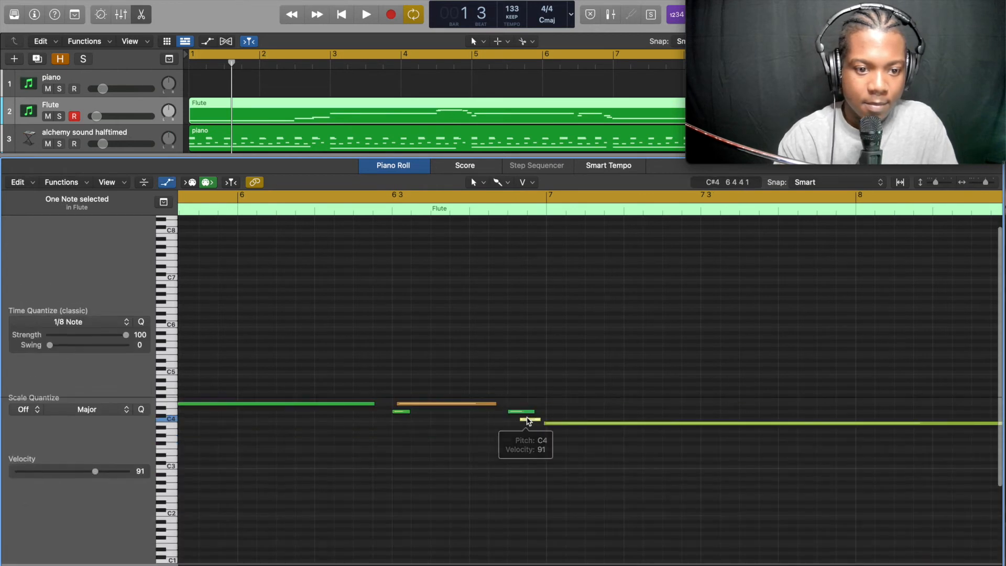
{"action": "left_click_drag", "start_coordinate": [530, 422], "coordinate": [536, 425]}
Extend the final long flute note so it lasts to the end of bar 8
{"action": "left_click", "coordinate": [551, 424]}
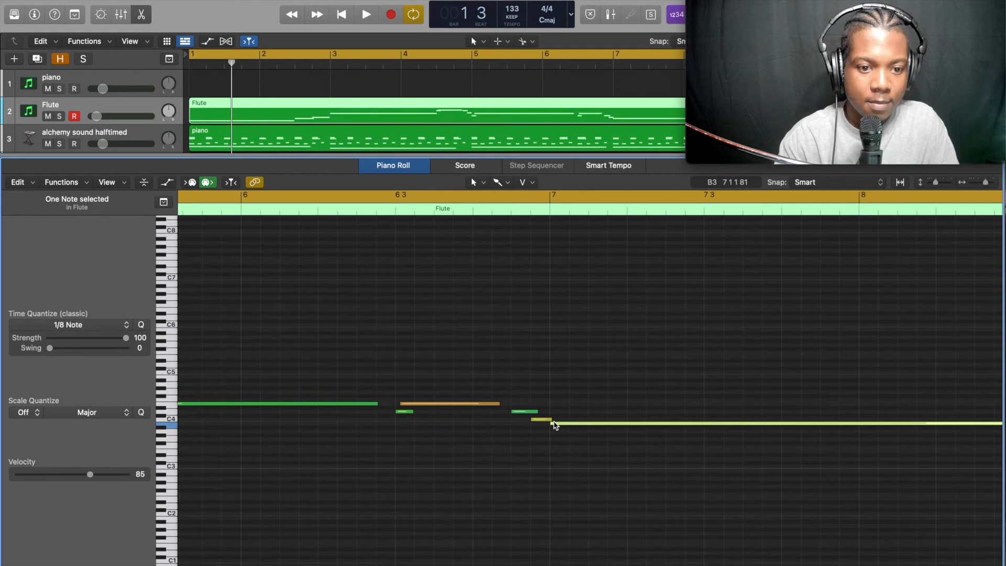
{"action": "scroll", "coordinate": [555, 422], "scroll_direction": "right", "scroll_amount": 8}
{"action": "left_click_drag", "start_coordinate": [679, 425], "coordinate": [726, 424]}
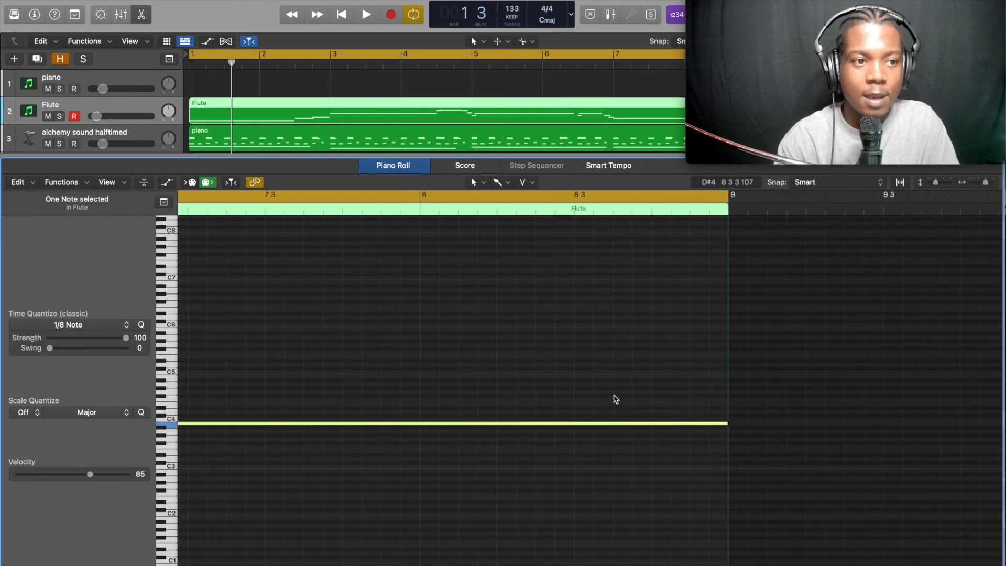
Play the edited flute melody, audition it soloed, then unsolo the Flute track
{"action": "key", "text": "space"}
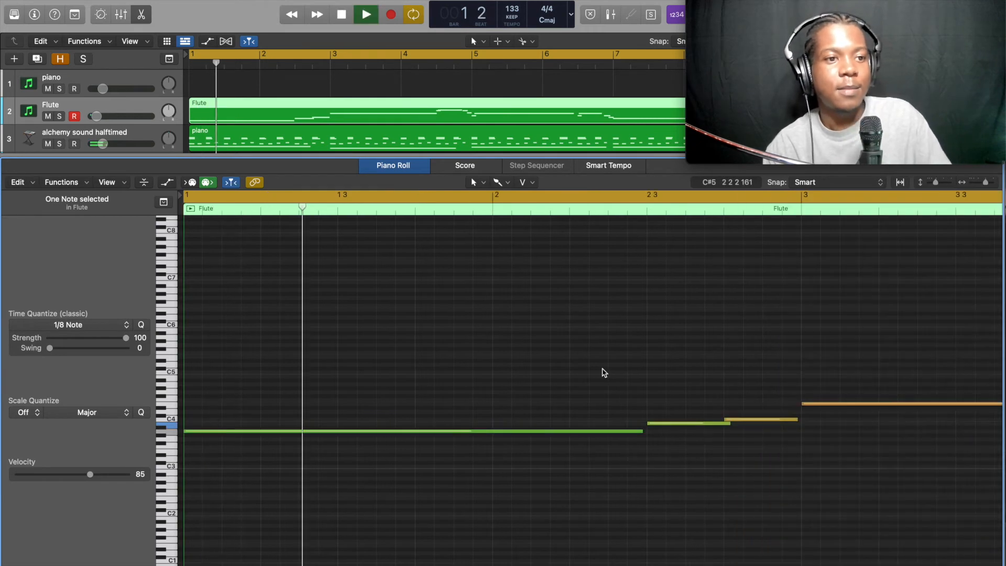
{"action": "key", "text": "space"}
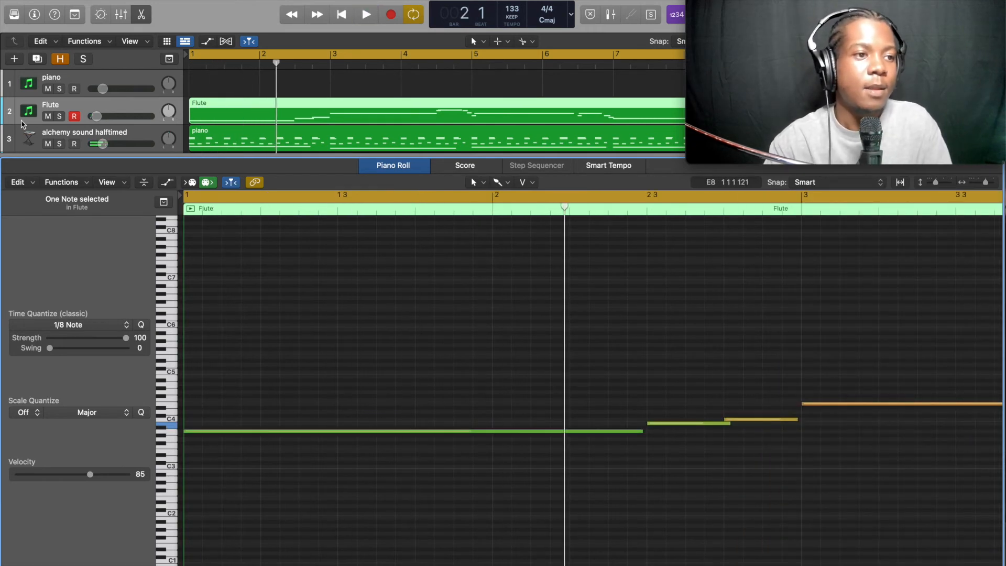
{"action": "left_click", "coordinate": [59, 116]}
{"action": "key", "text": "space"}
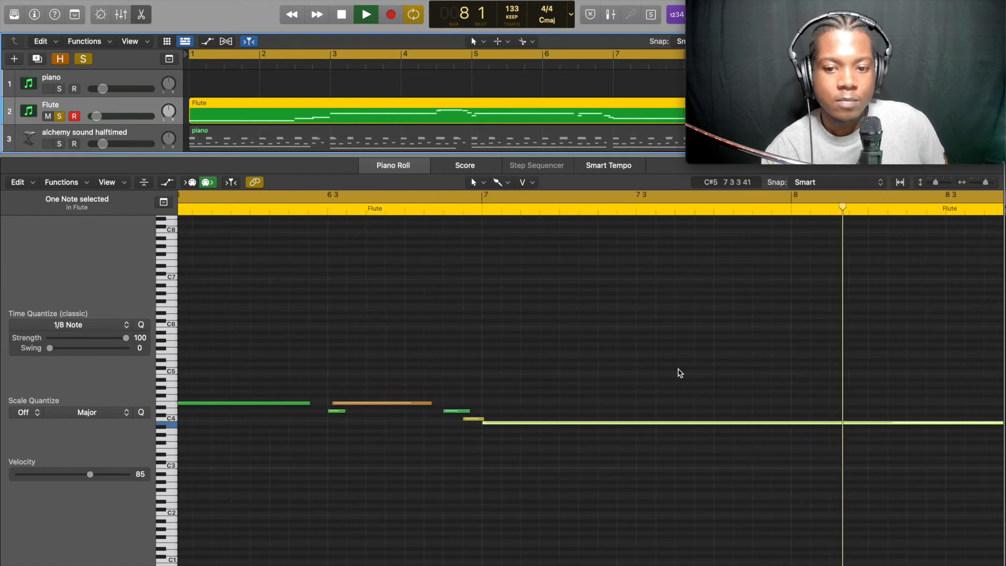
{"action": "key", "text": "space"}
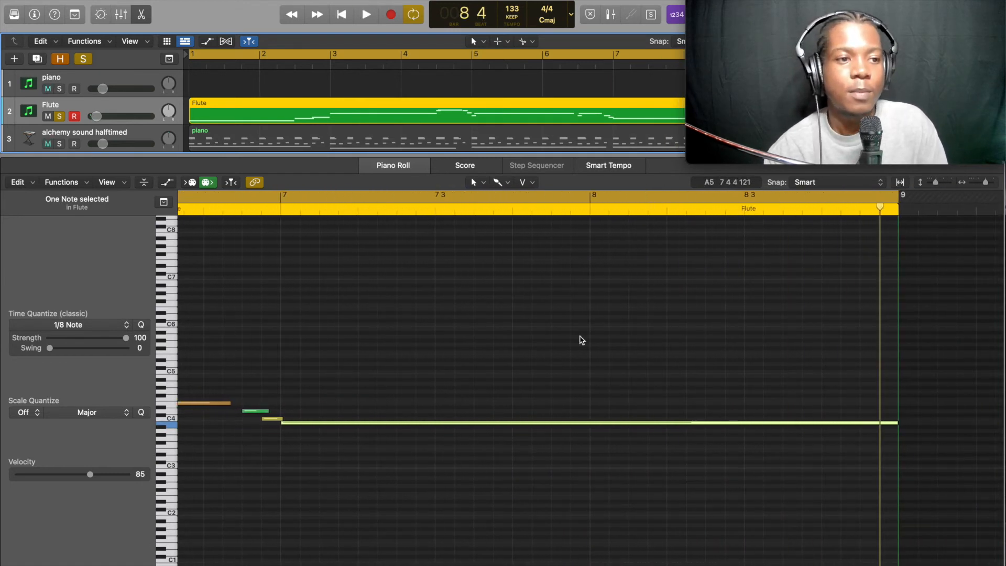
{"action": "left_click", "coordinate": [59, 115]}
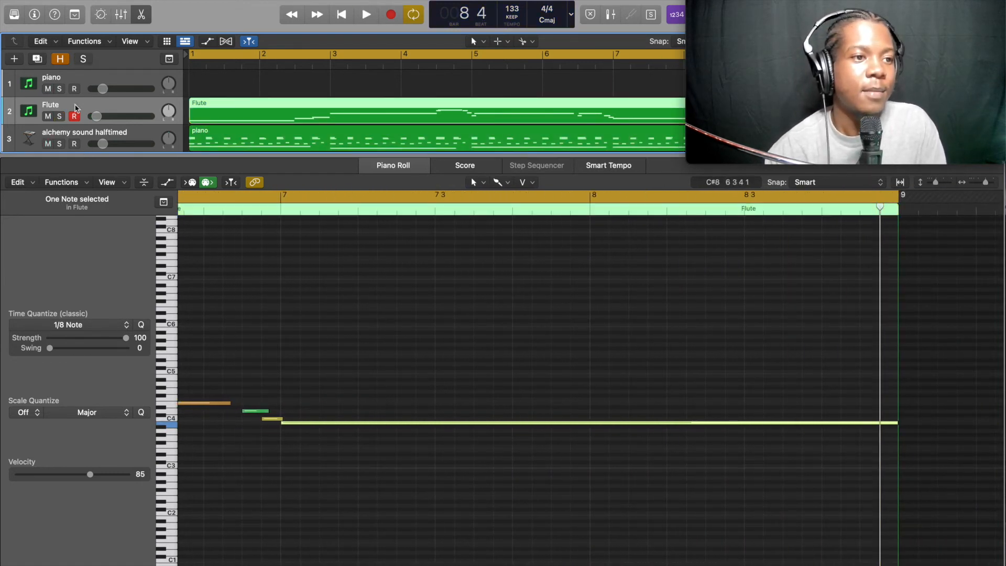
Close the piano roll and play back all tracks together
{"action": "key", "text": "e"}
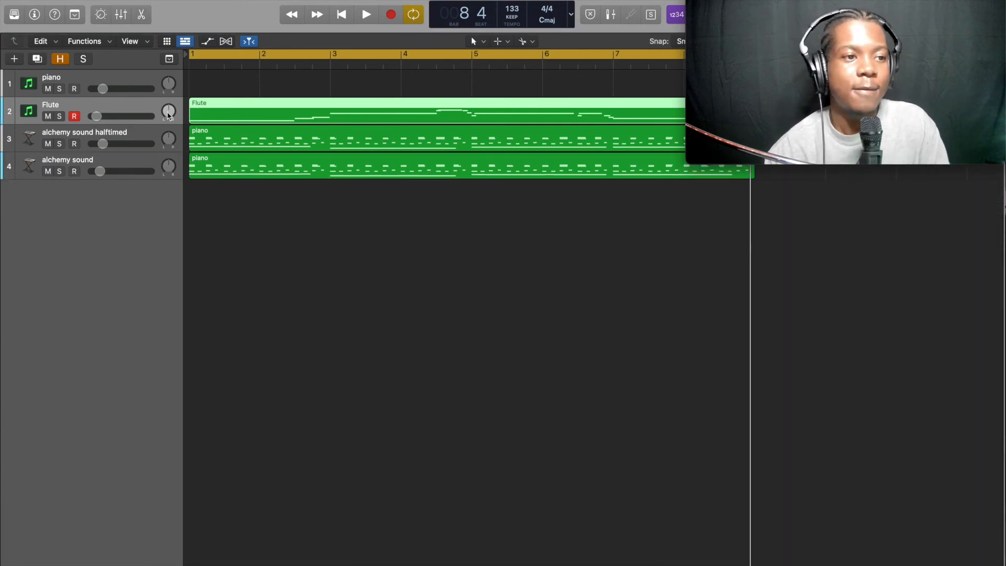
{"action": "key", "text": "space"}
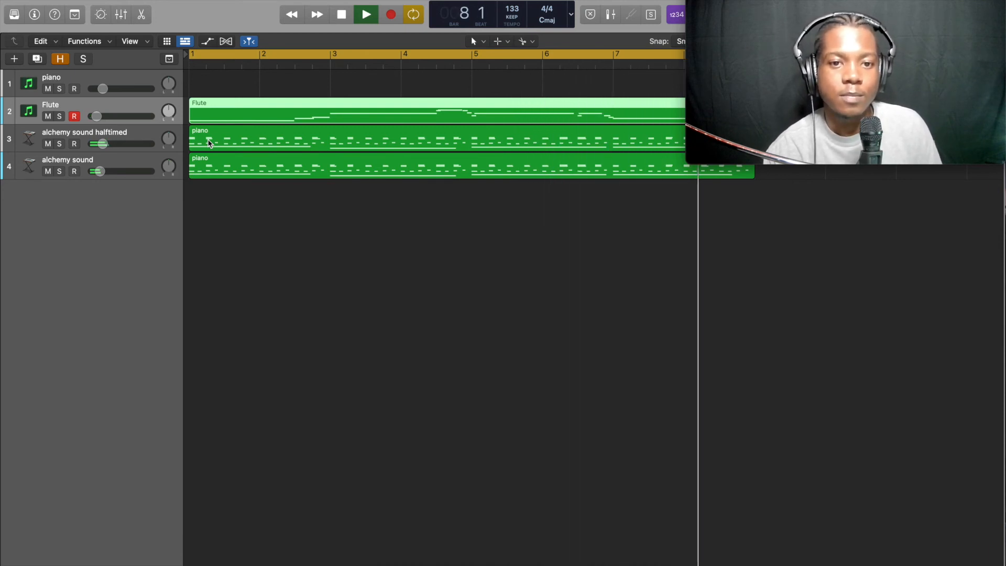
{"action": "key", "text": "space"}
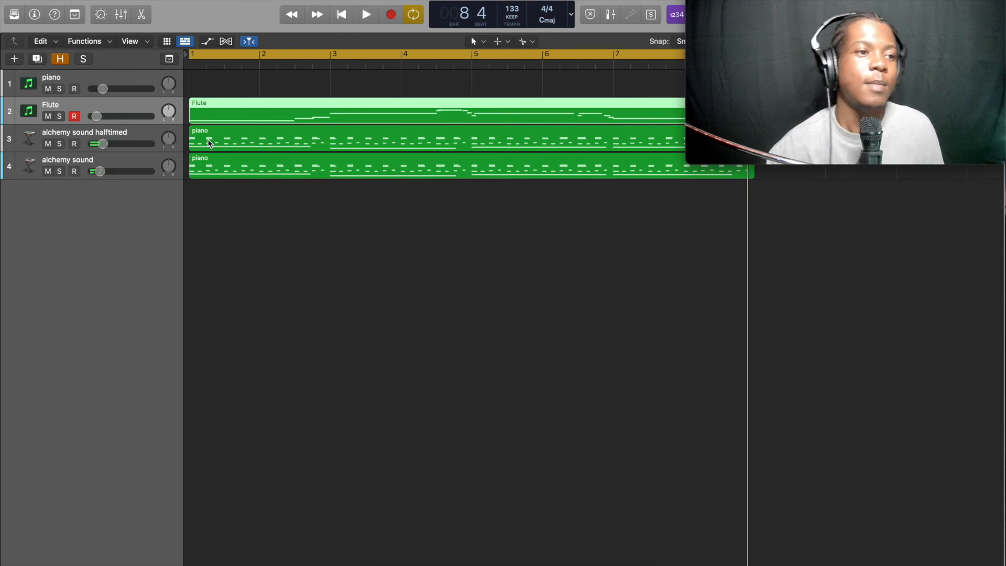
Reveal the hidden drum tracks and unmute all of them, including Tsunami Hi Hat
{"action": "left_click", "coordinate": [61, 59]}
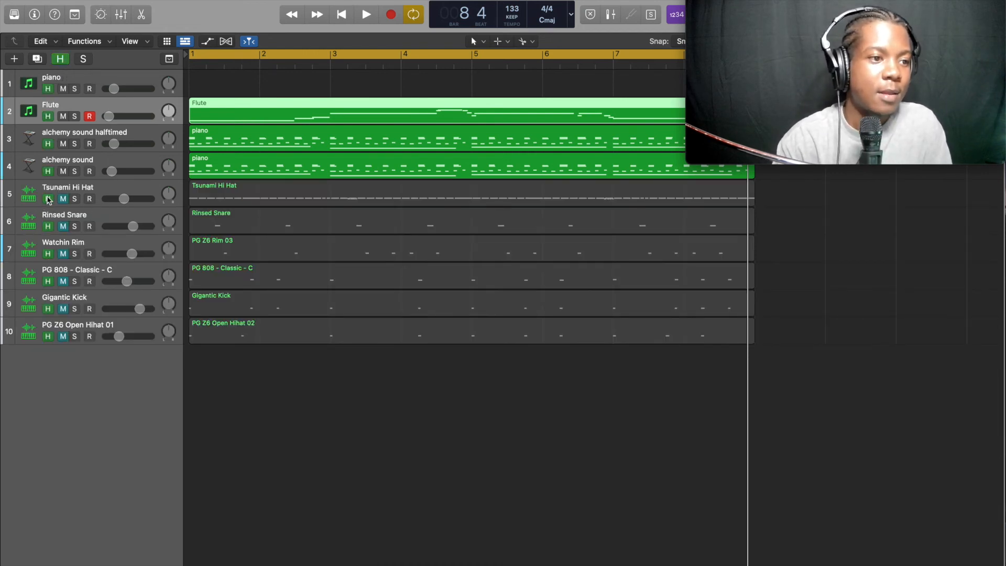
{"action": "left_click", "coordinate": [65, 199]}
{"action": "left_click", "coordinate": [64, 200], "text": "alt"}
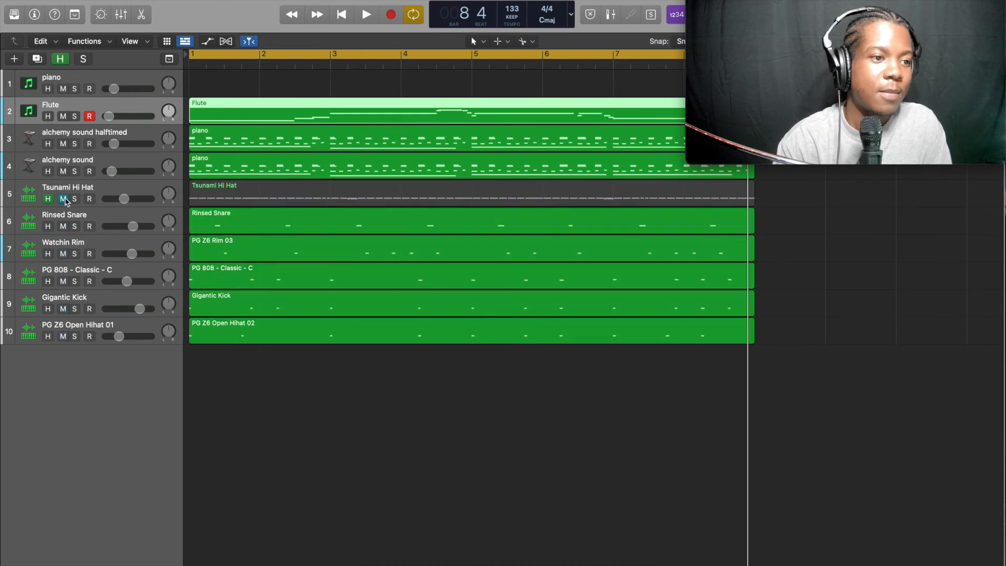
{"action": "left_click", "coordinate": [63, 199]}
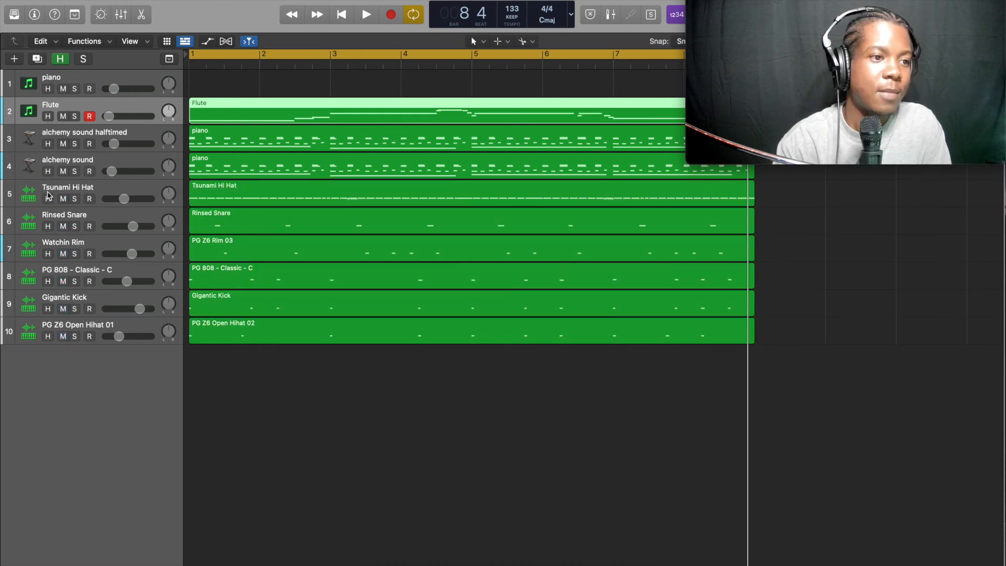
Audition the drum tracks soloed, then unsolo them and play the full arrangement
{"action": "left_click", "coordinate": [83, 61]}
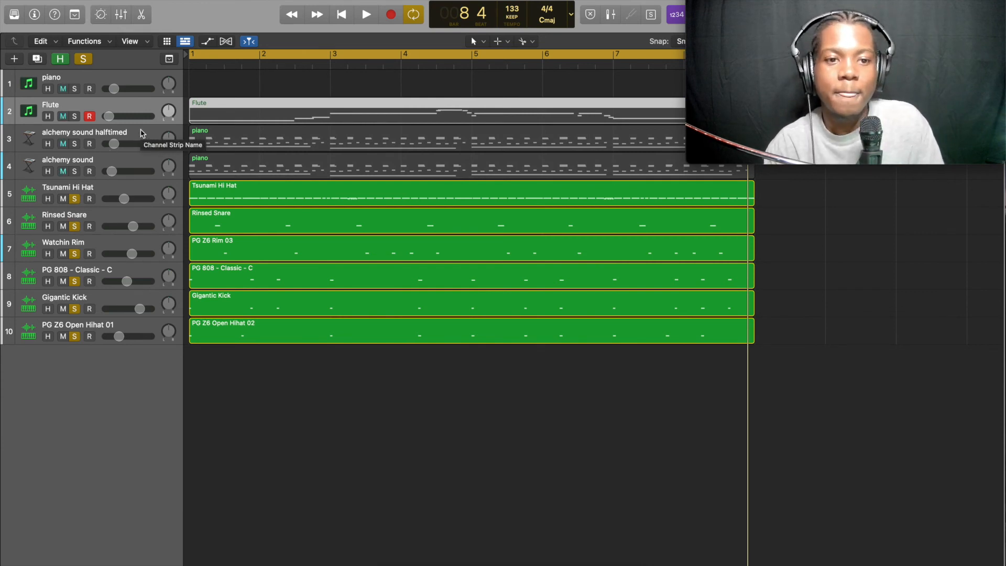
{"action": "key", "text": "space"}
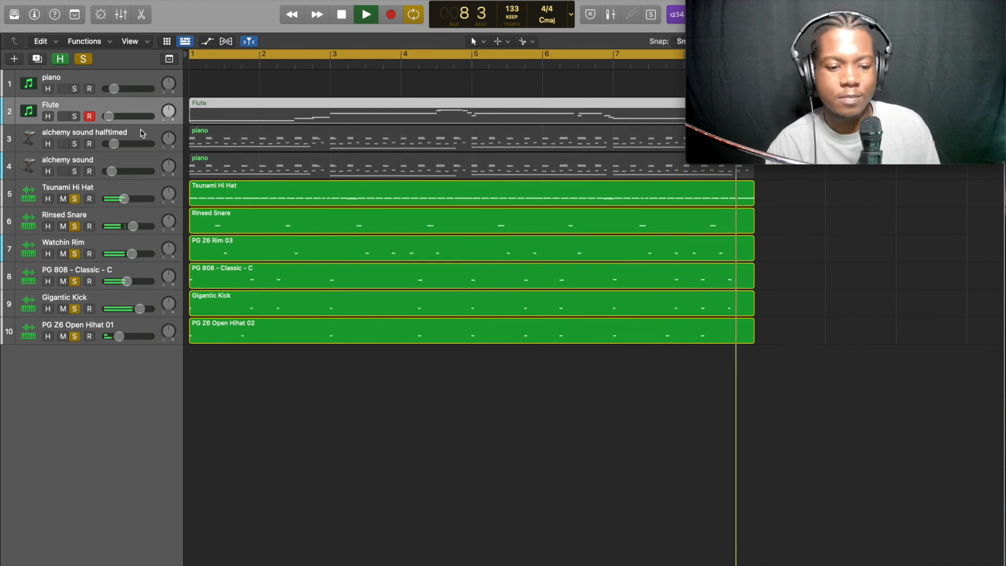
{"action": "key", "text": "space"}
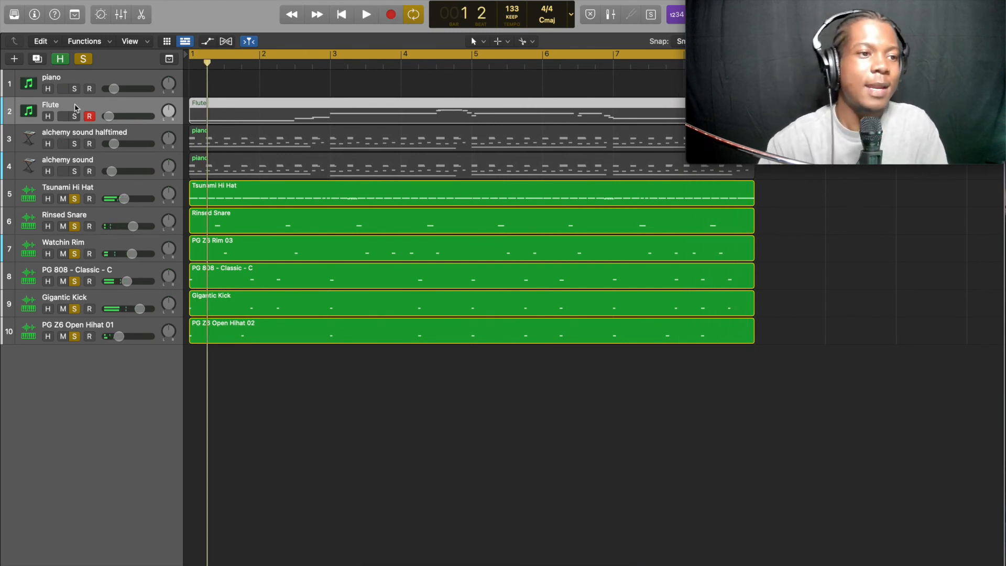
{"action": "left_click", "coordinate": [92, 59]}
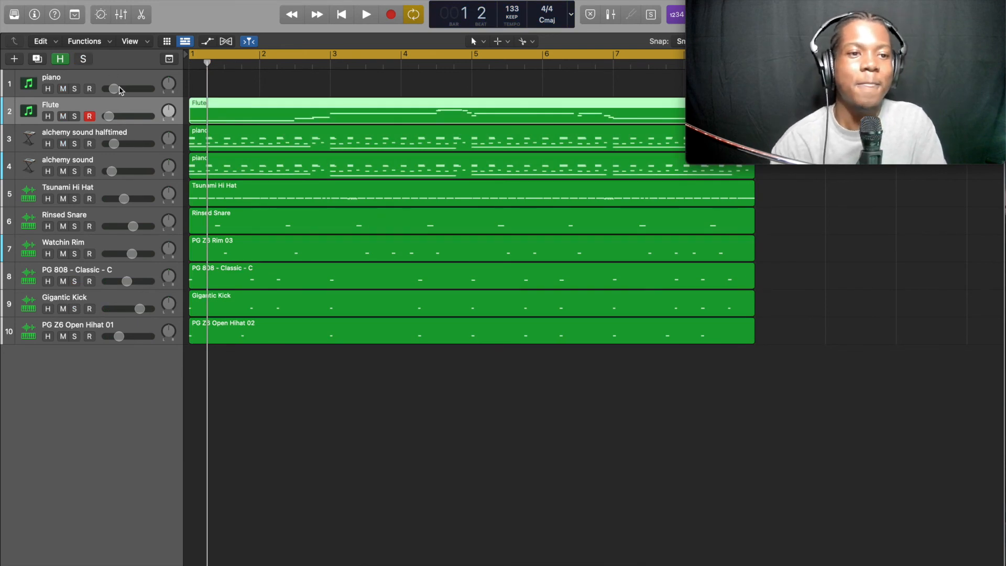
{"action": "key", "text": "space"}
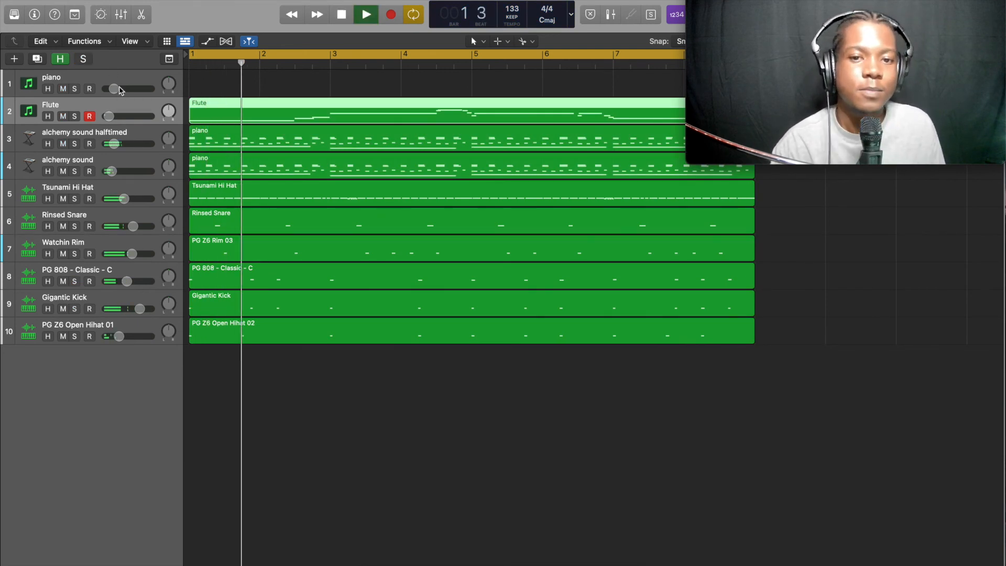